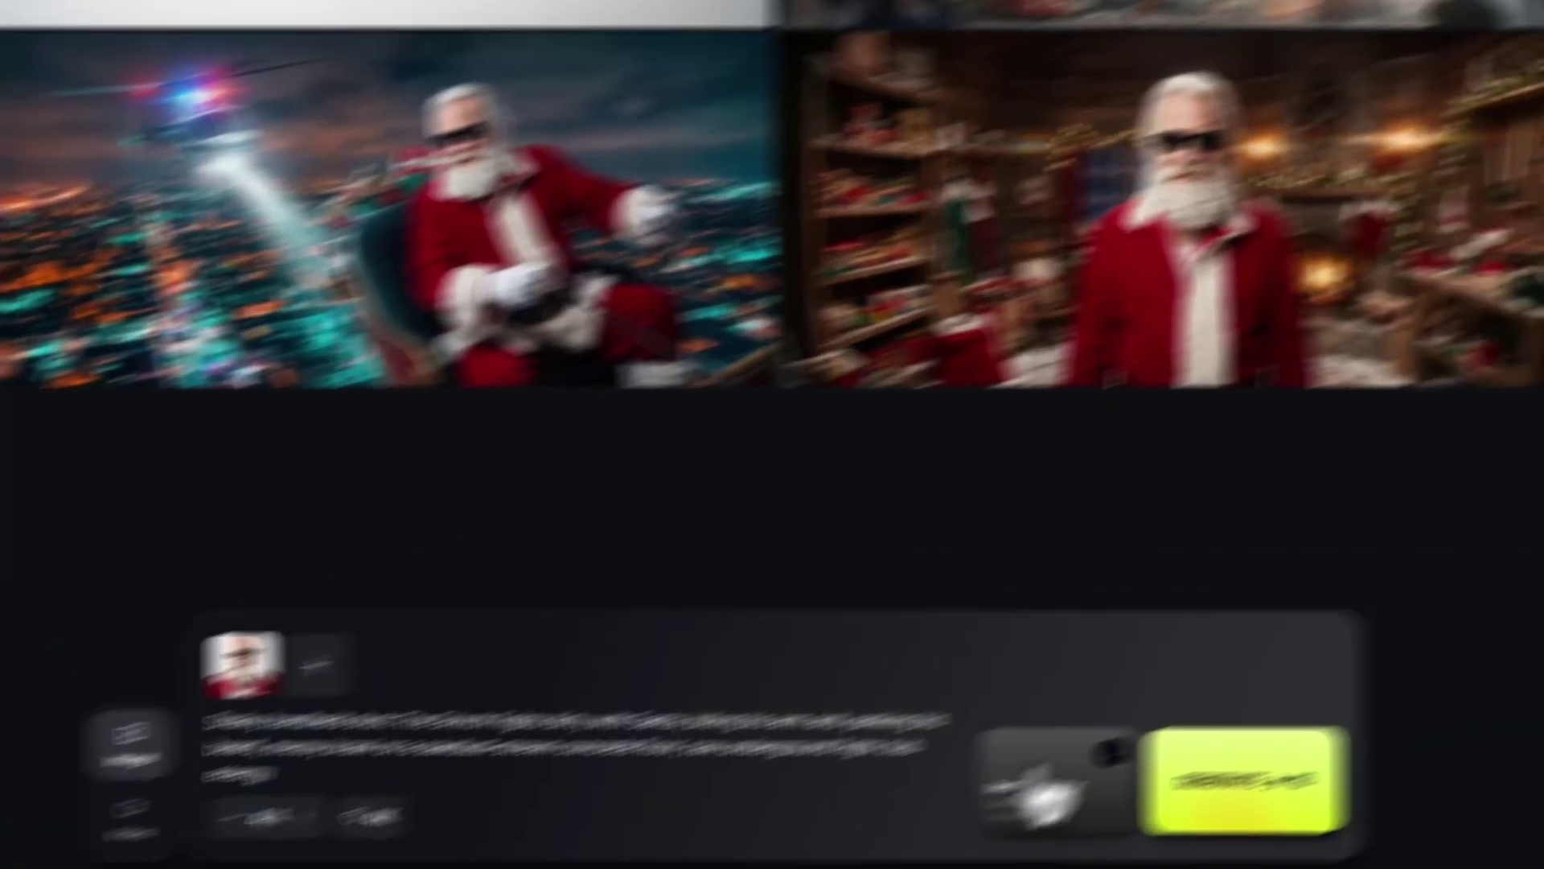
# - Generate the Santa fight images on Sony Venice, then give the video the Camera follows movement
pyautogui.click(1307, 711)
pyautogui.scroll(-1, 1135, 480)
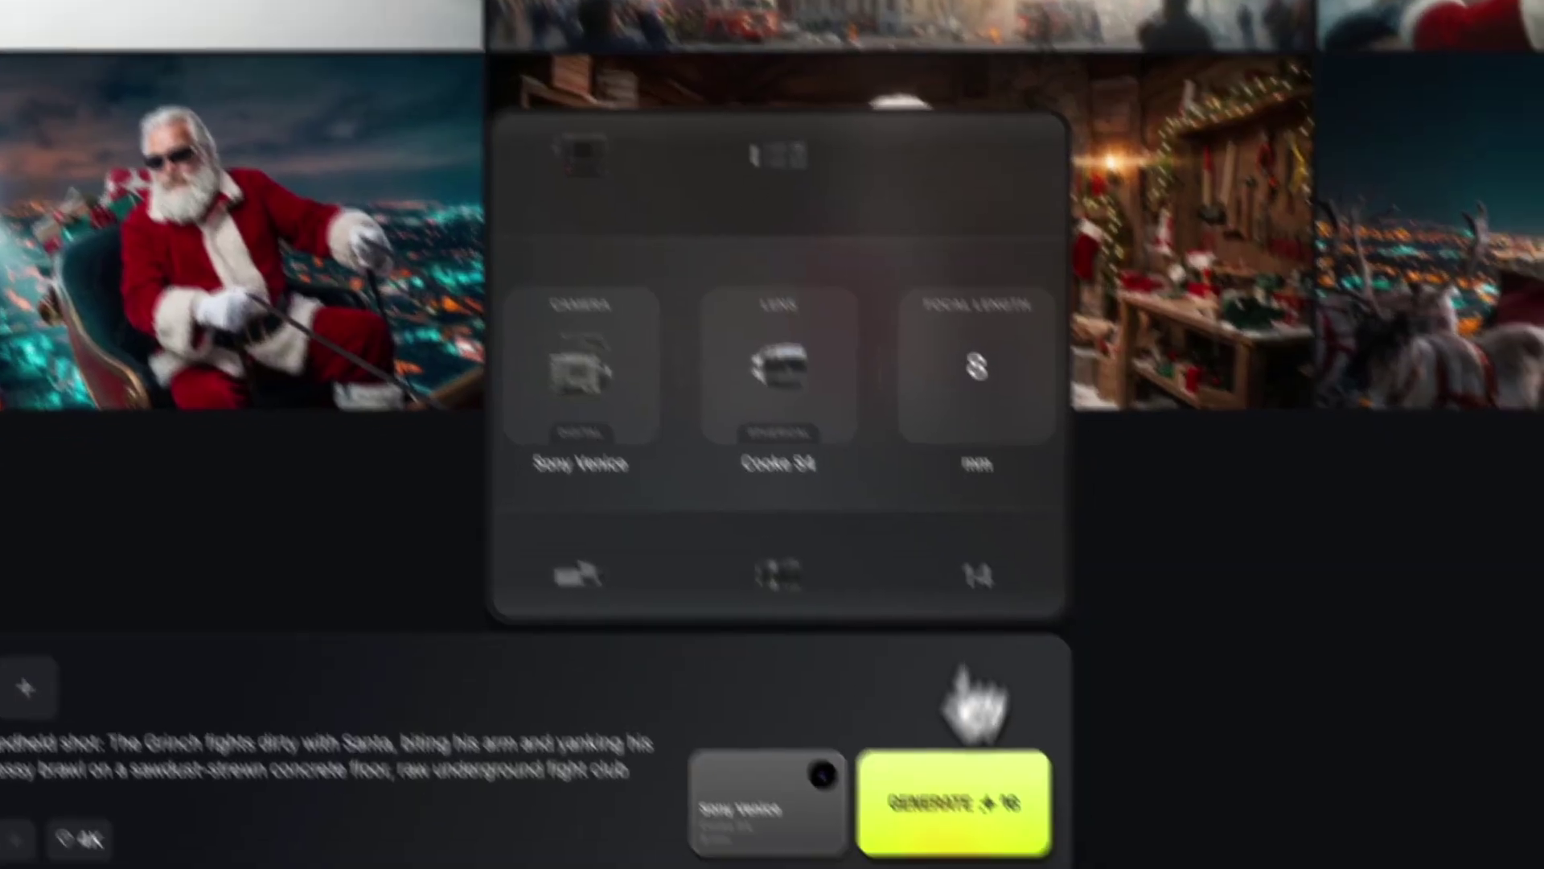
pyautogui.click(1009, 845)
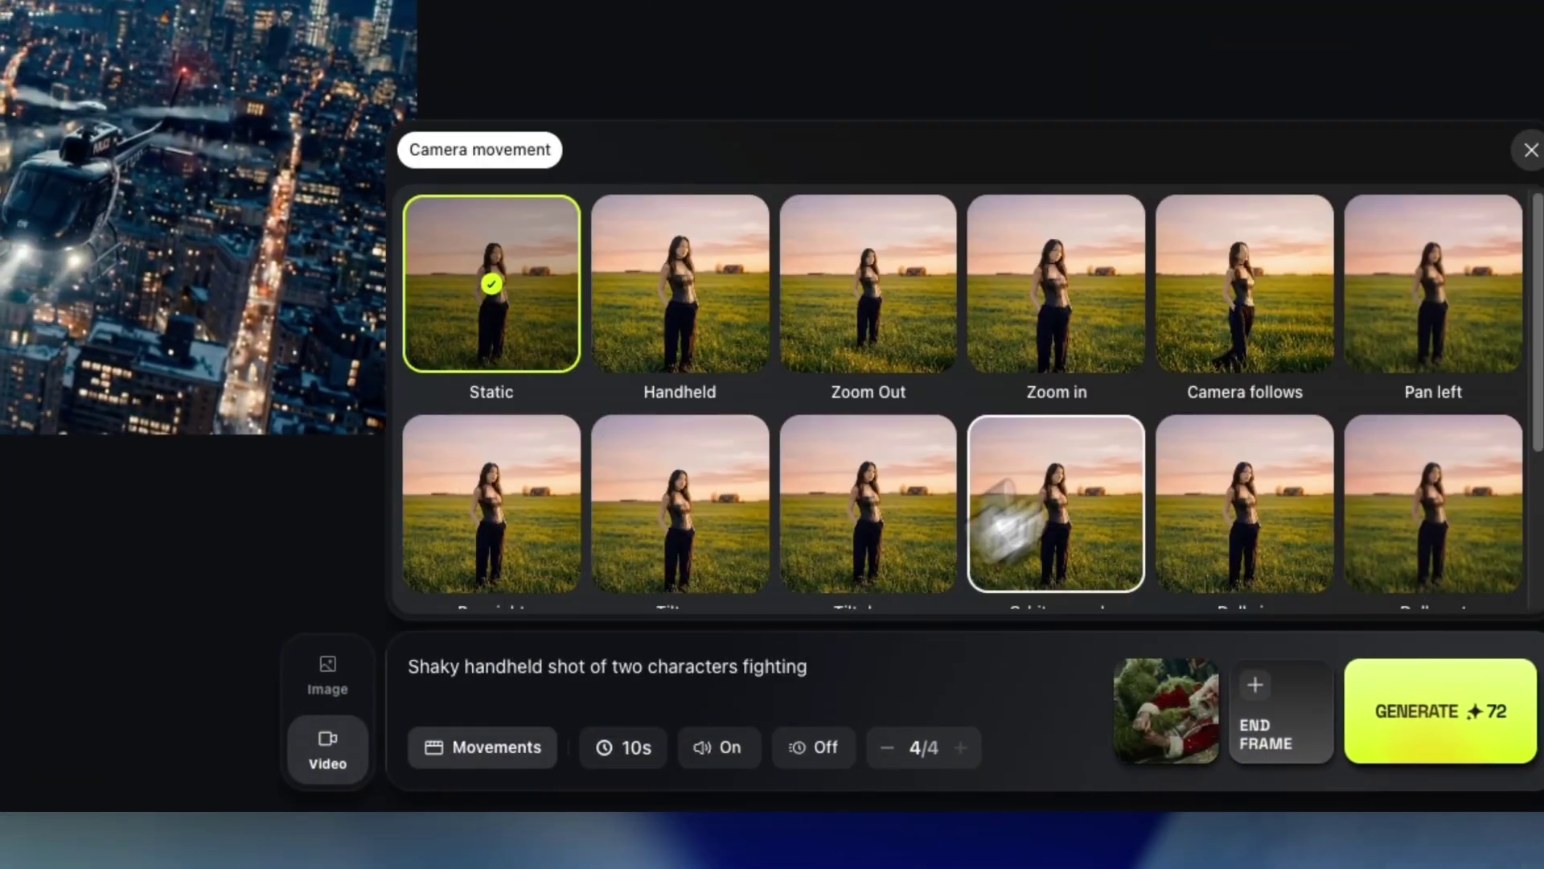
pyautogui.click(1007, 276)
pyautogui.click(1435, 728)
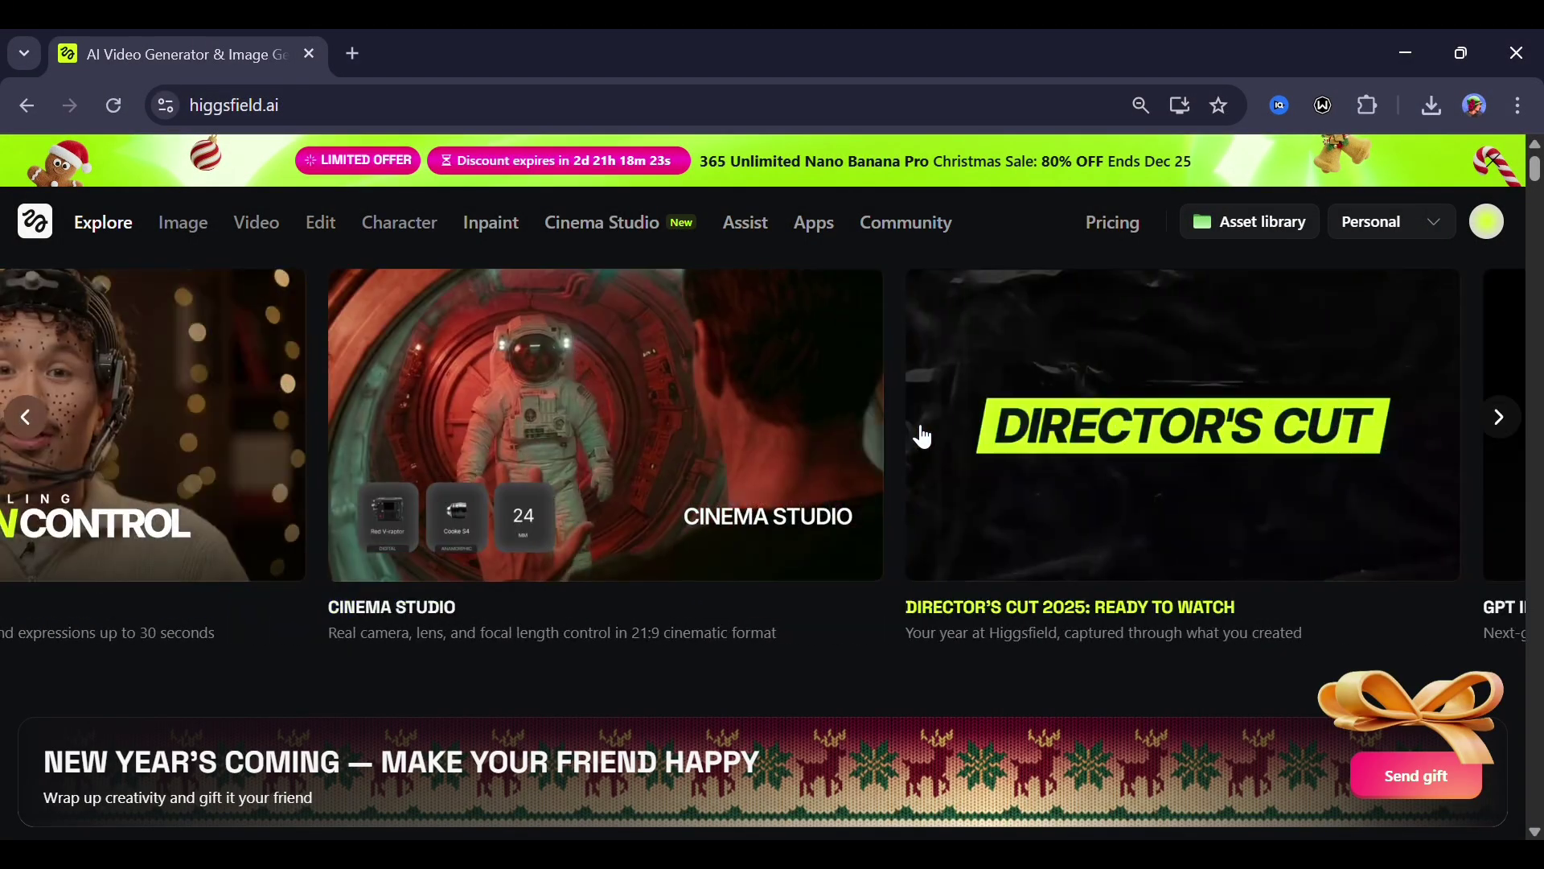
# - Browse the Higgsfield home feed and open the Cinema Studio card from the top carousel
pyautogui.scroll(-20, 676, 440)
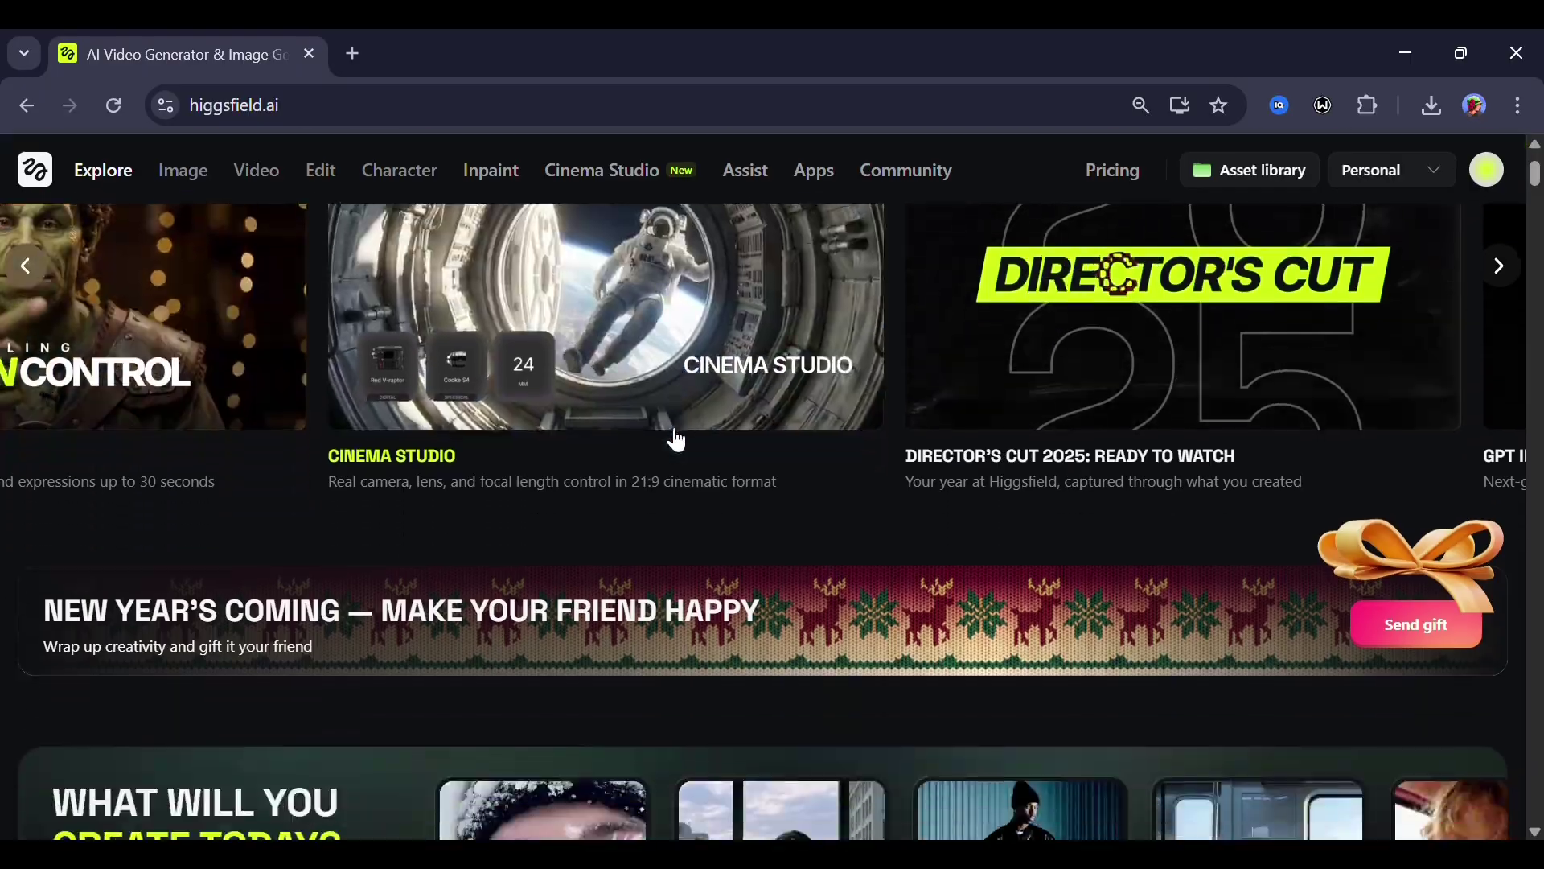
pyautogui.scroll(-5, 676, 440)
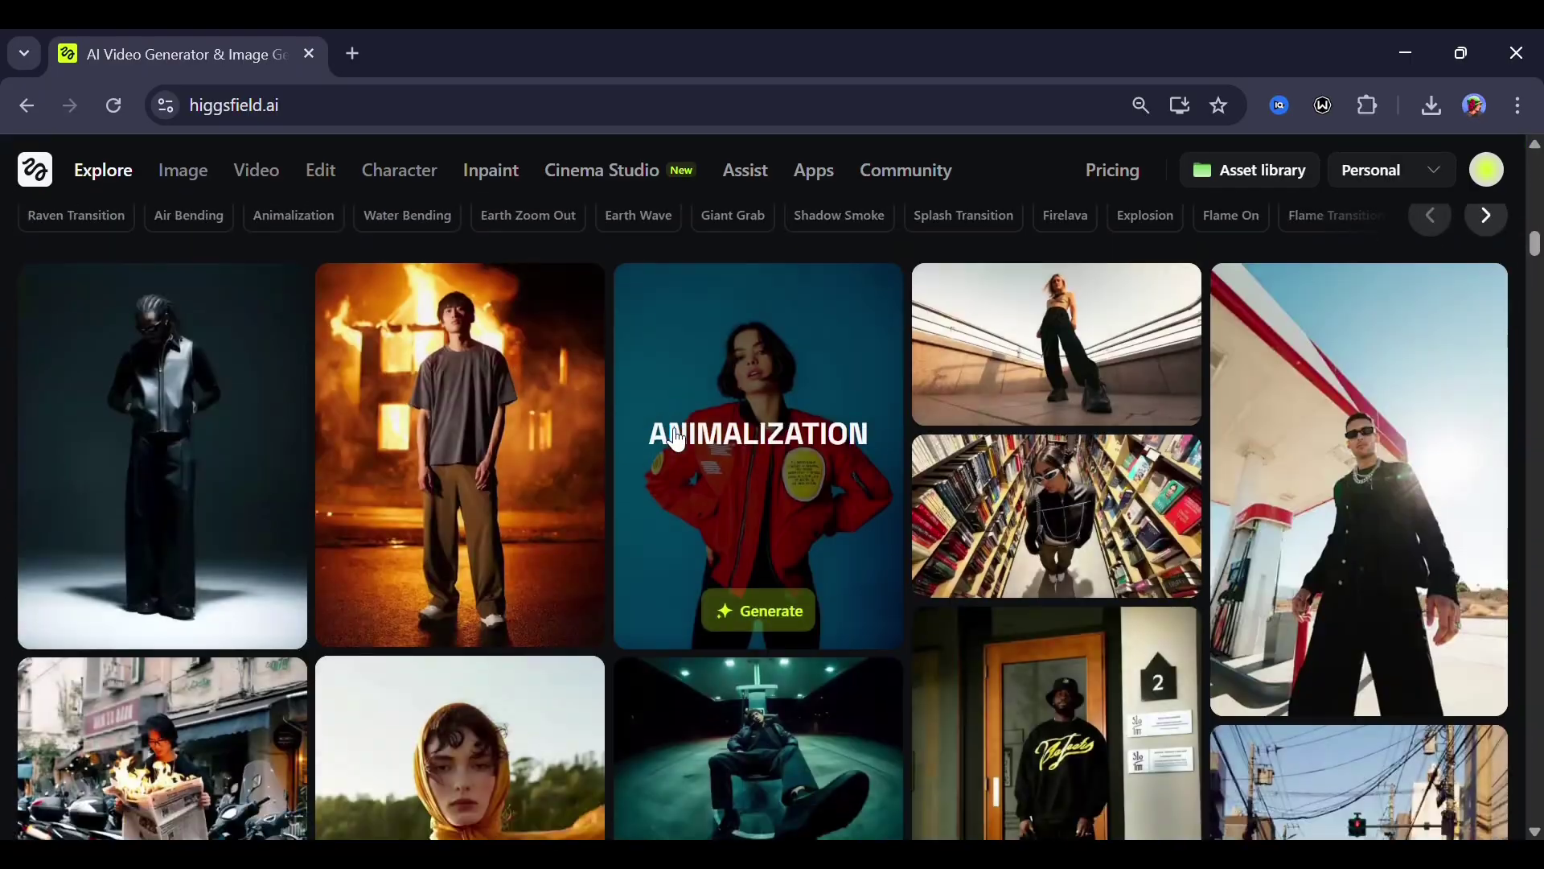
pyautogui.scroll(15, 676, 440)
pyautogui.scroll(3, 675, 440)
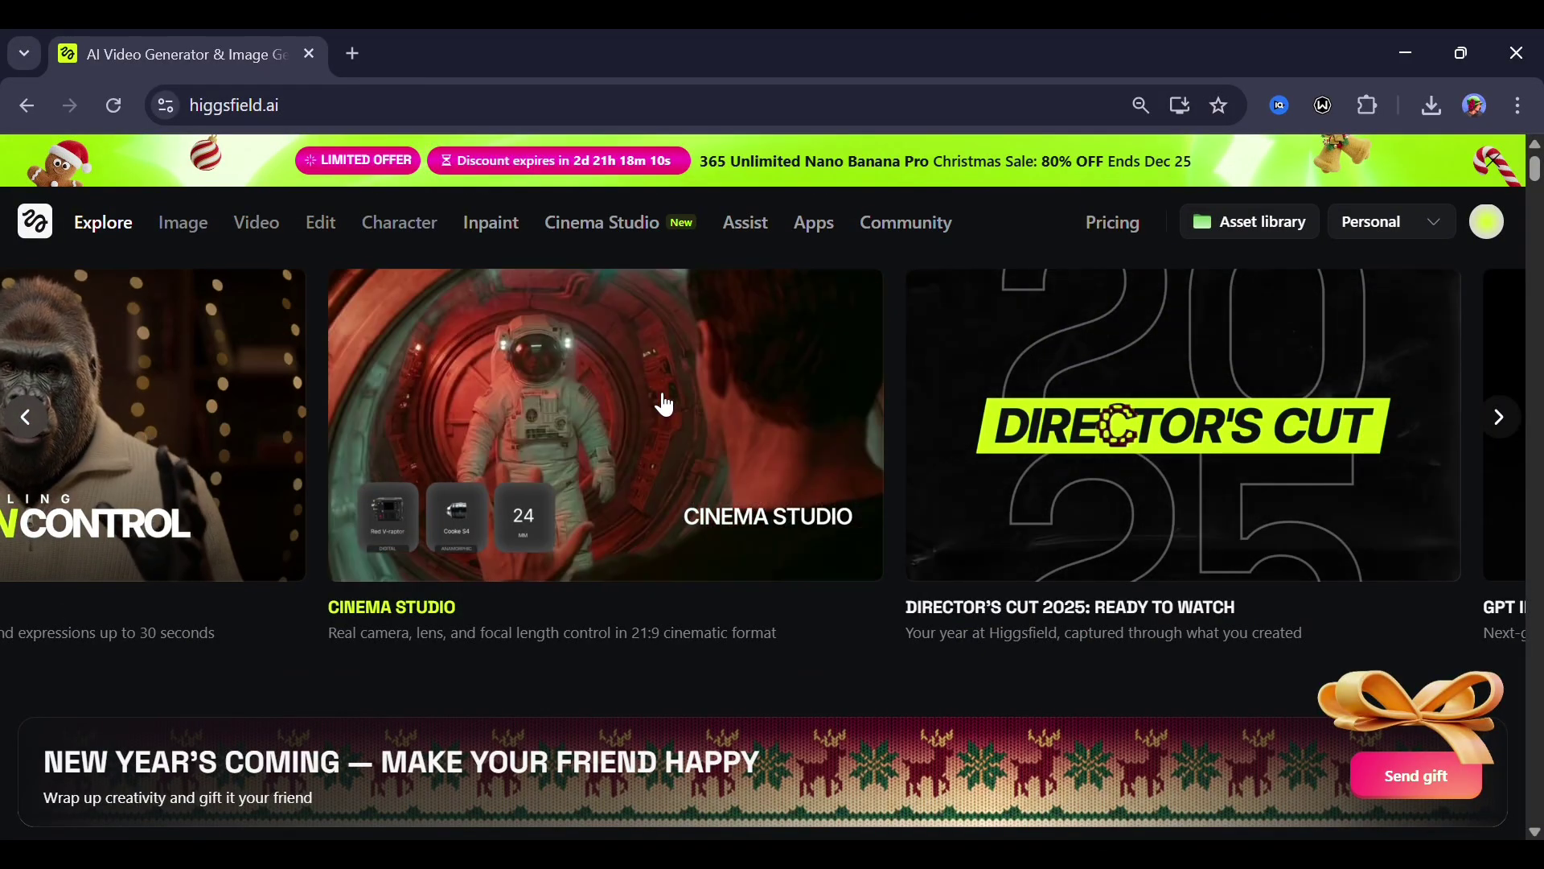
pyautogui.click(613, 437)
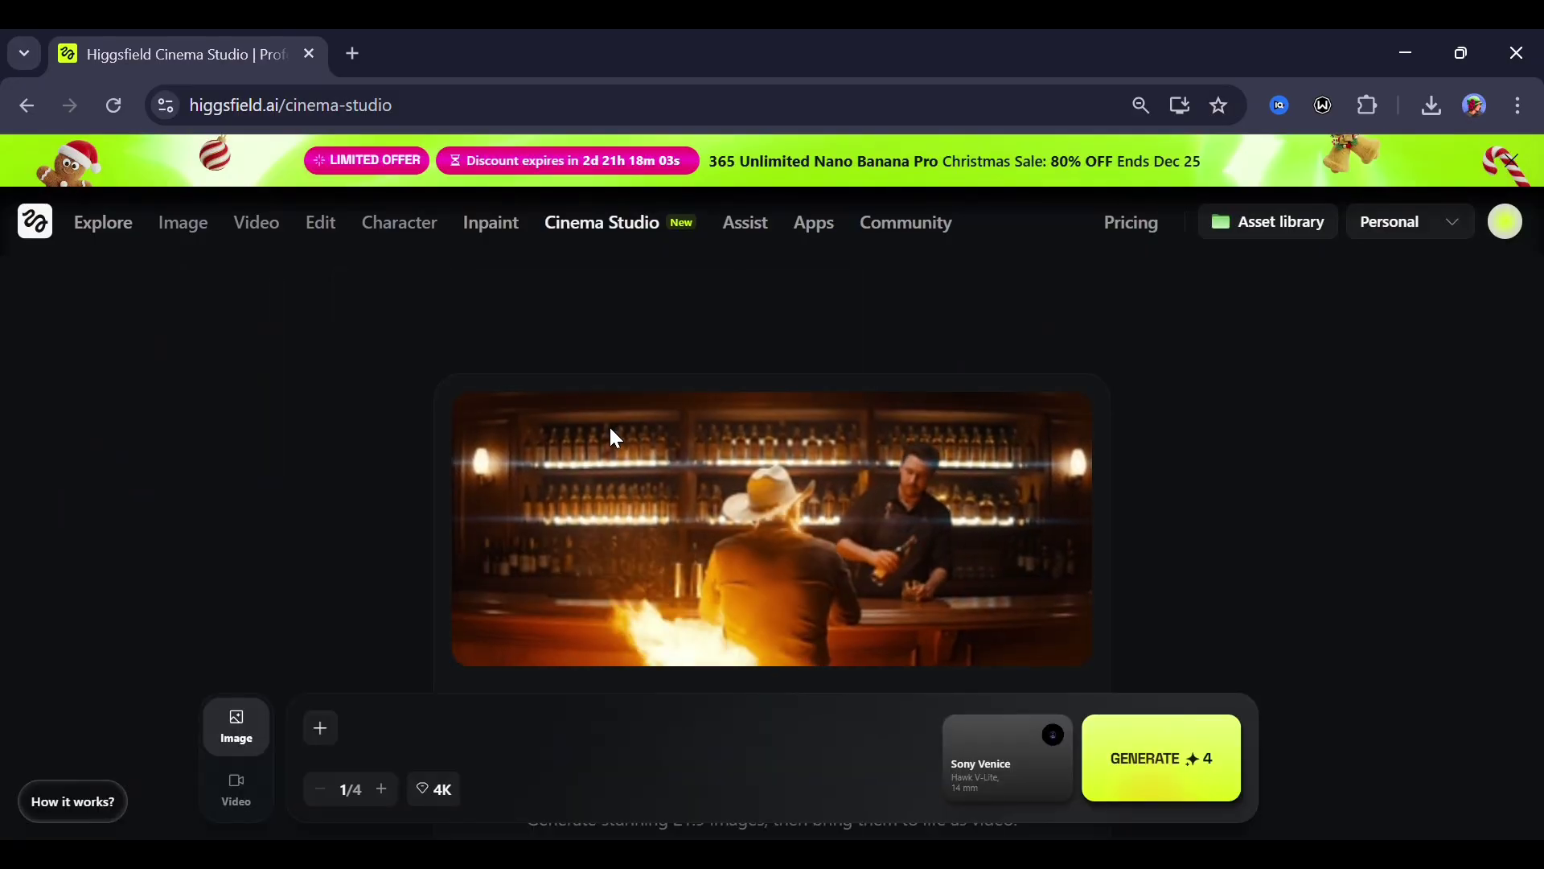
pyautogui.scroll(-1, 611, 428)
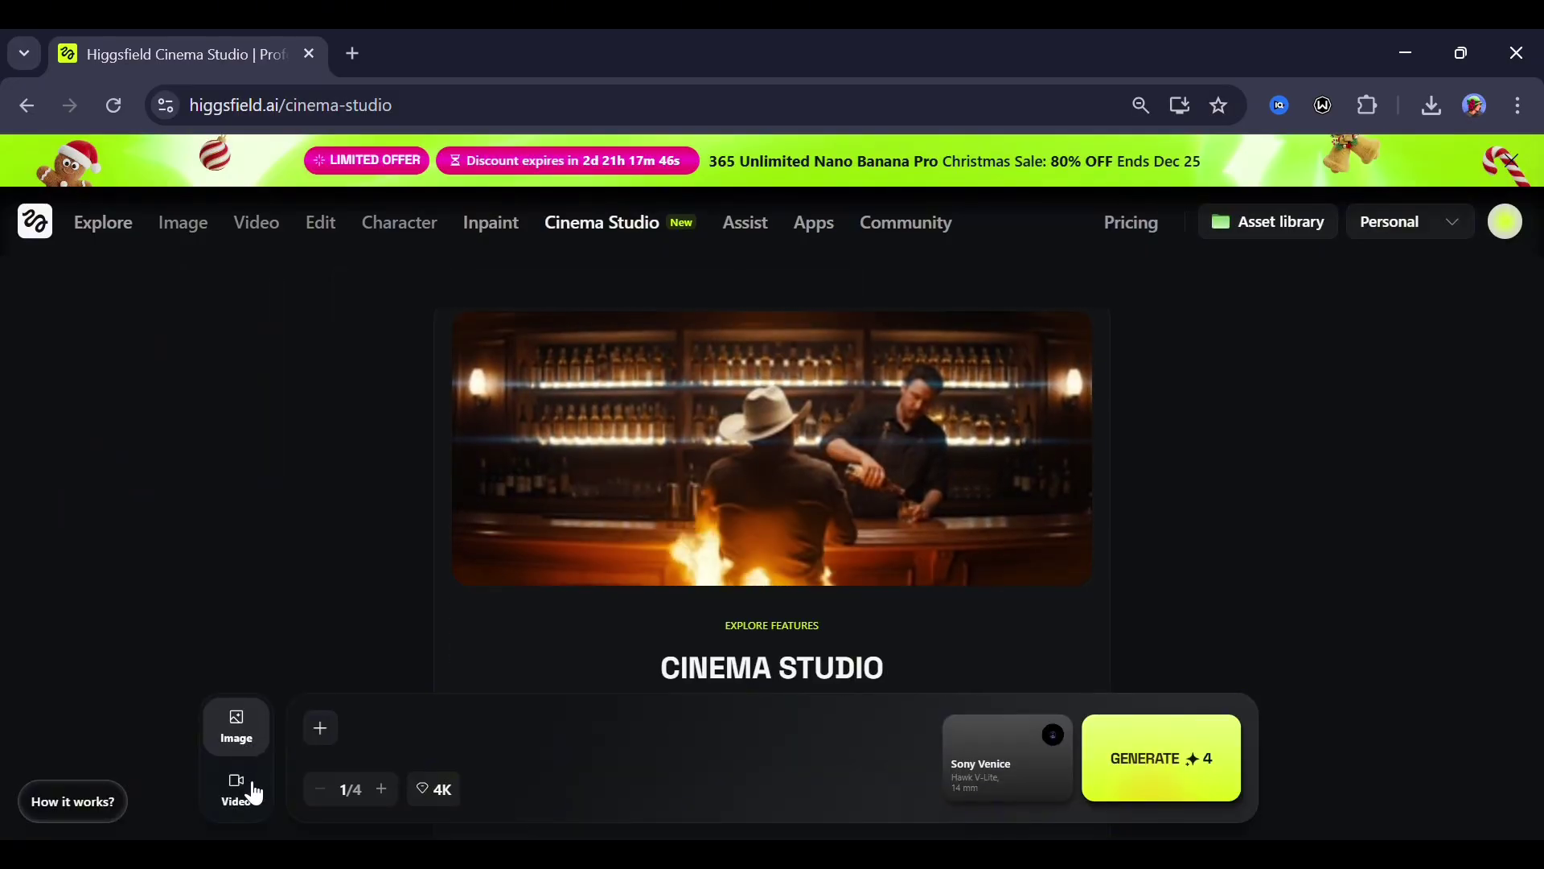
pyautogui.click(253, 792)
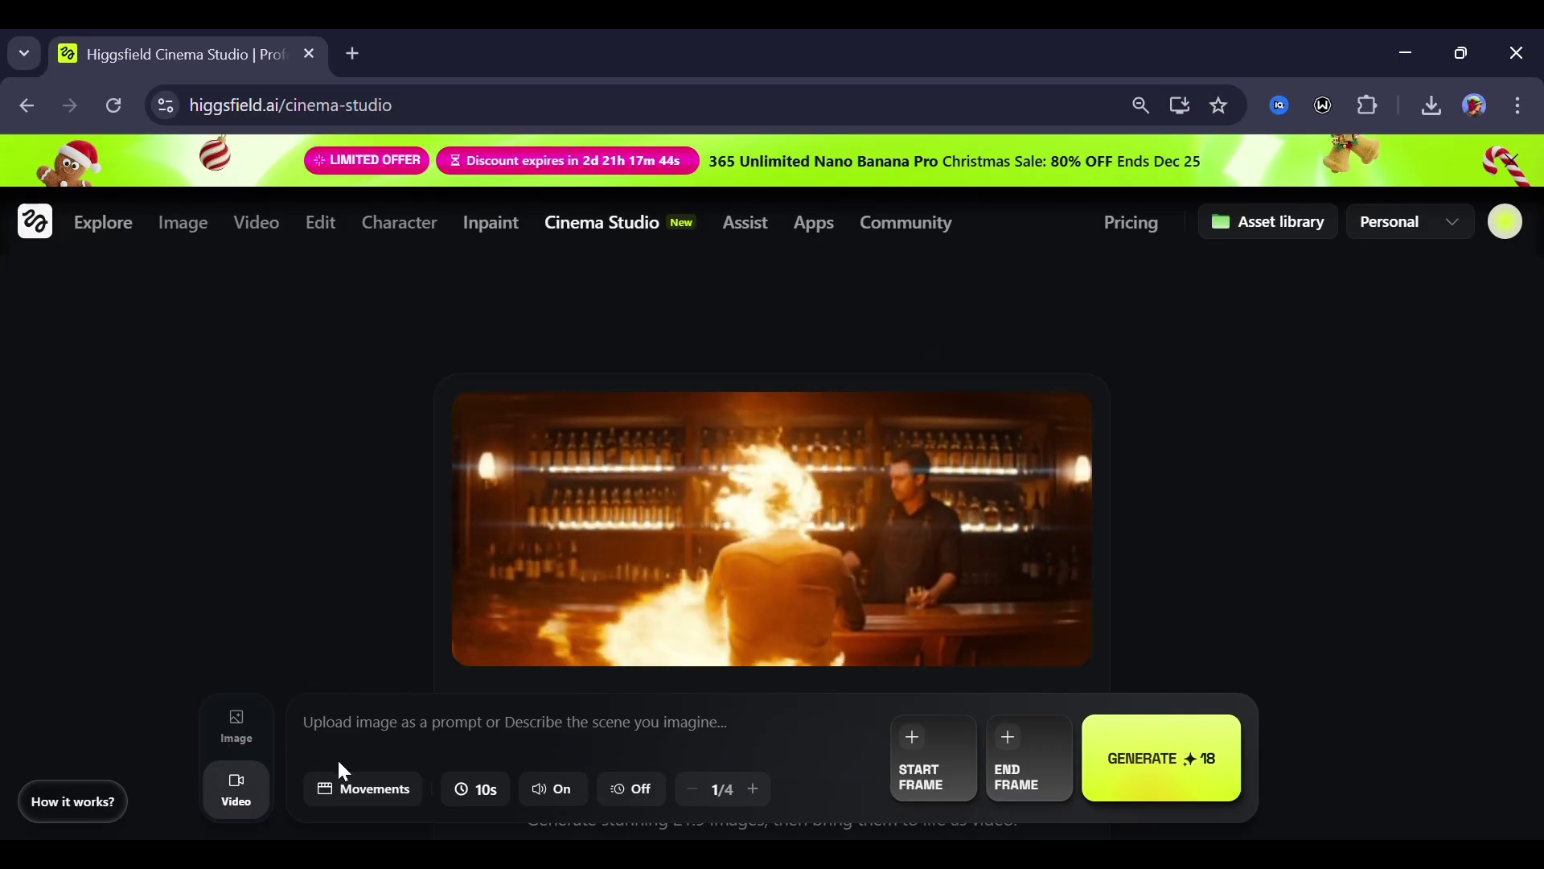
pyautogui.click(236, 728)
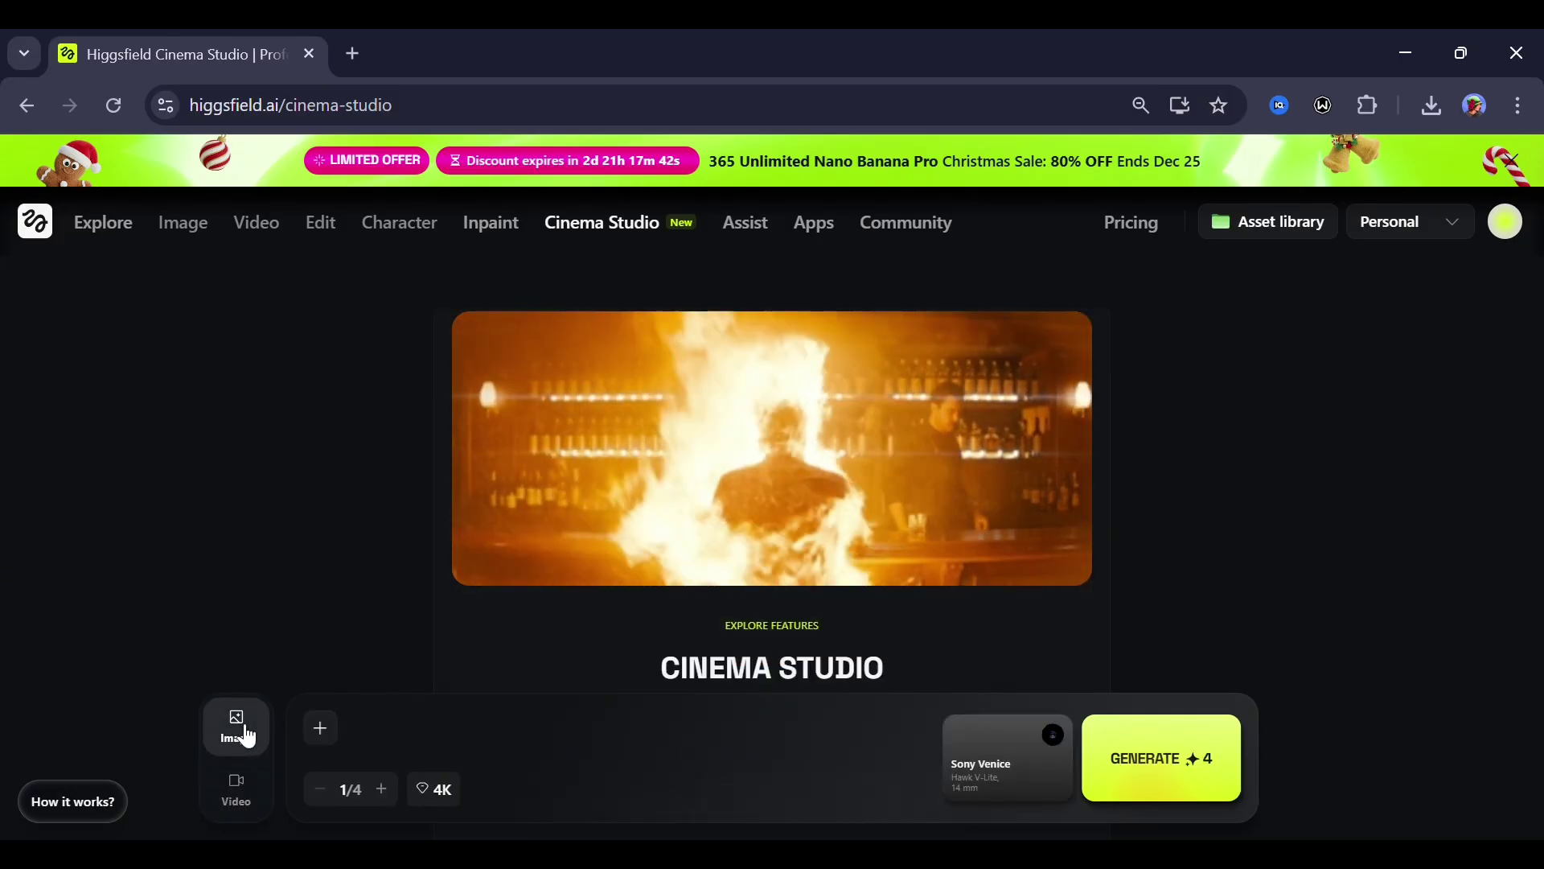
# - Enter the prompt 'A girl in her room doing her make up on her face.' at 4K resolution
pyautogui.click(415, 741)
pyautogui.write('A')
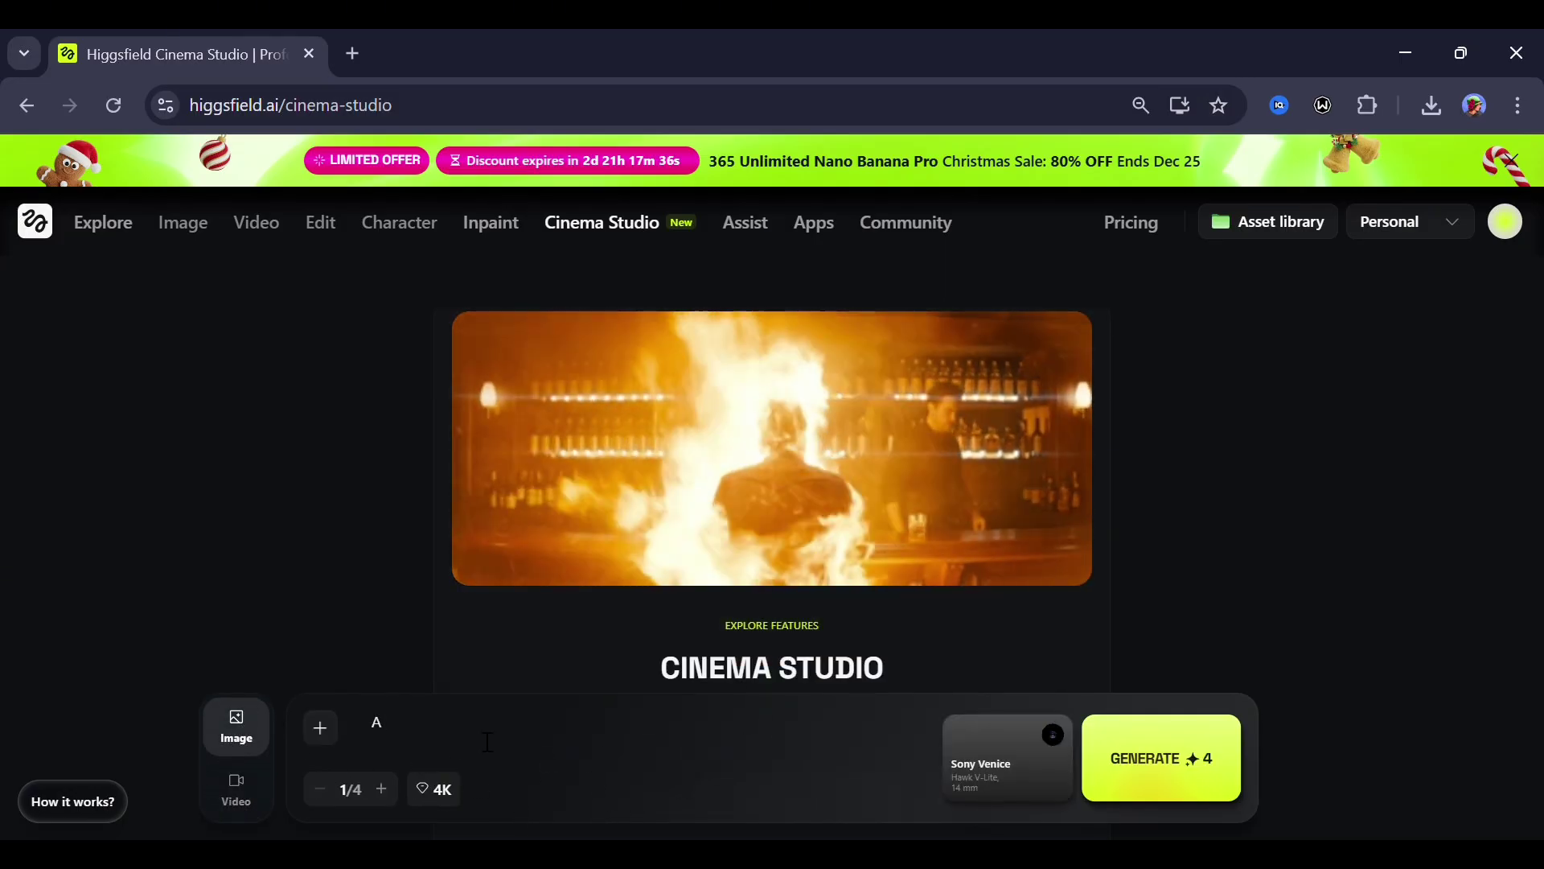
pyautogui.write(' girl in her room doing ')
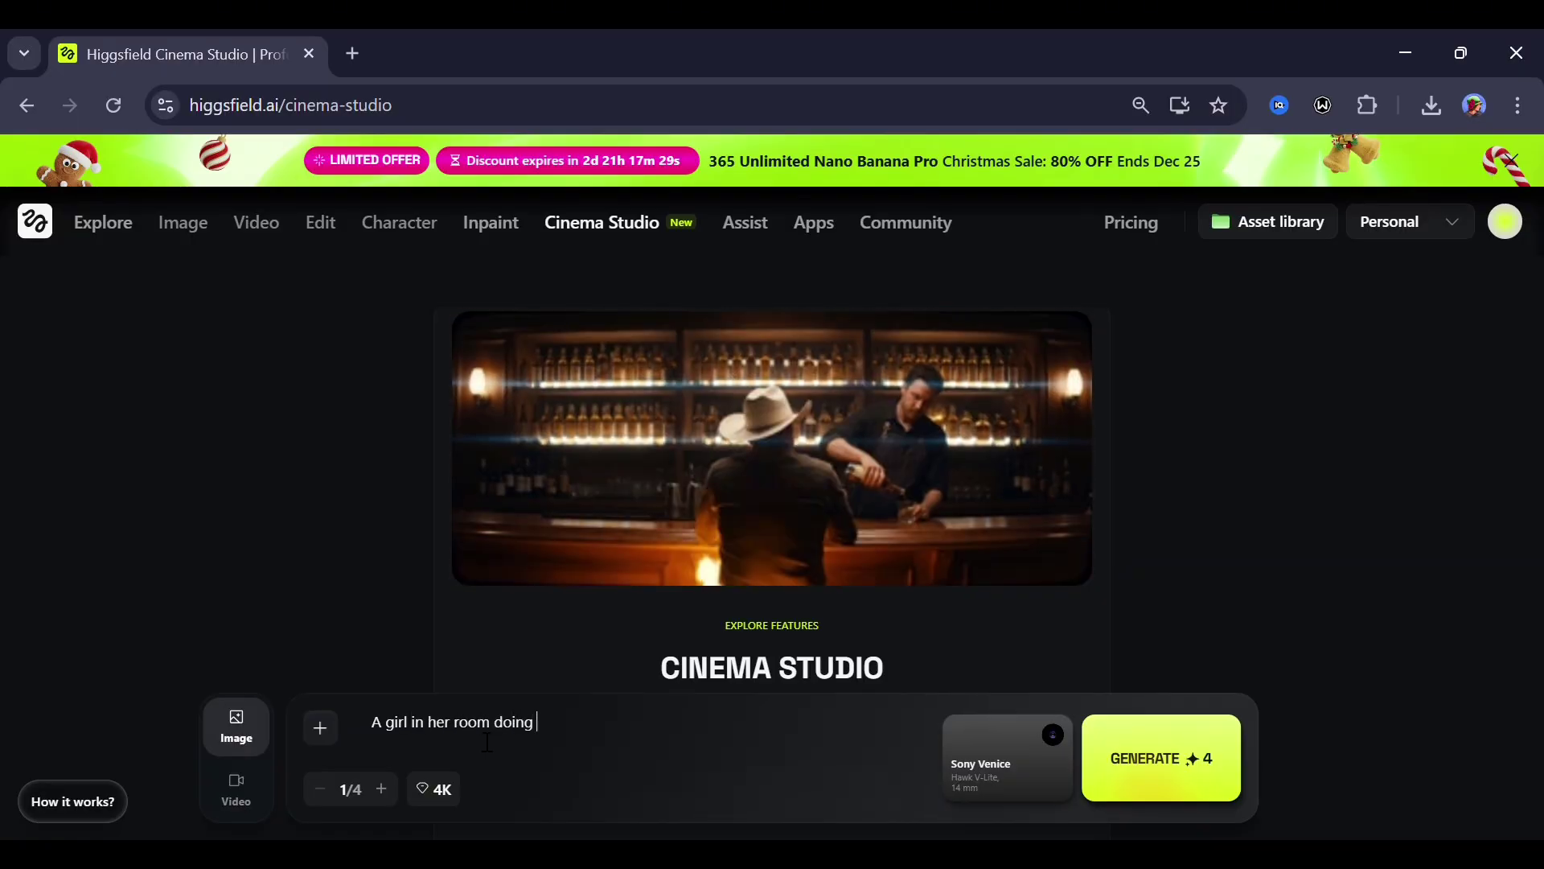
pyautogui.write('her make up on her')
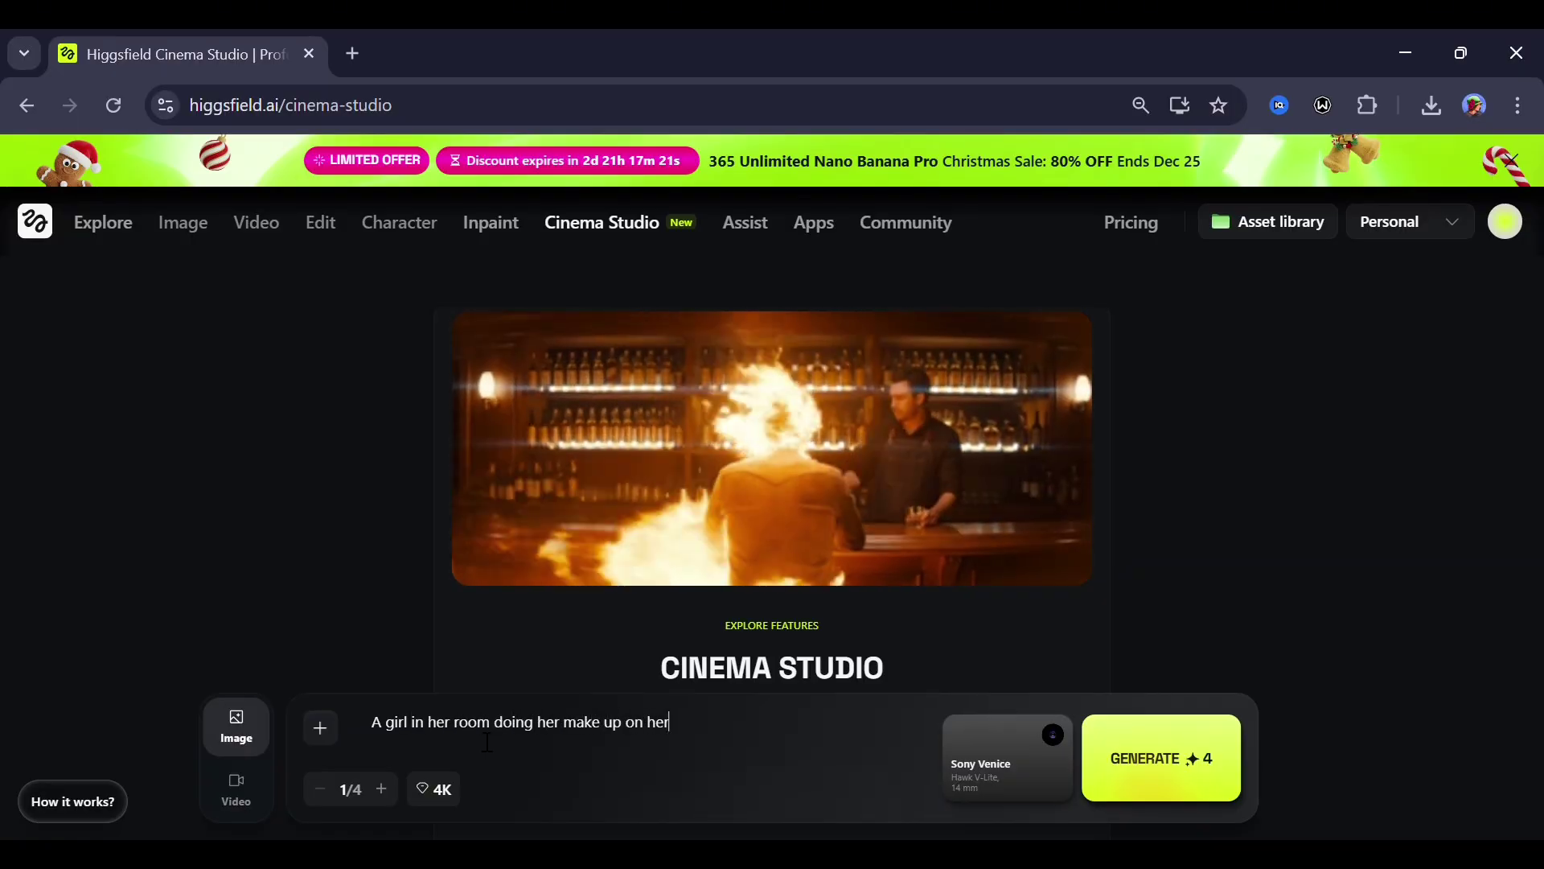
pyautogui.write(' face.')
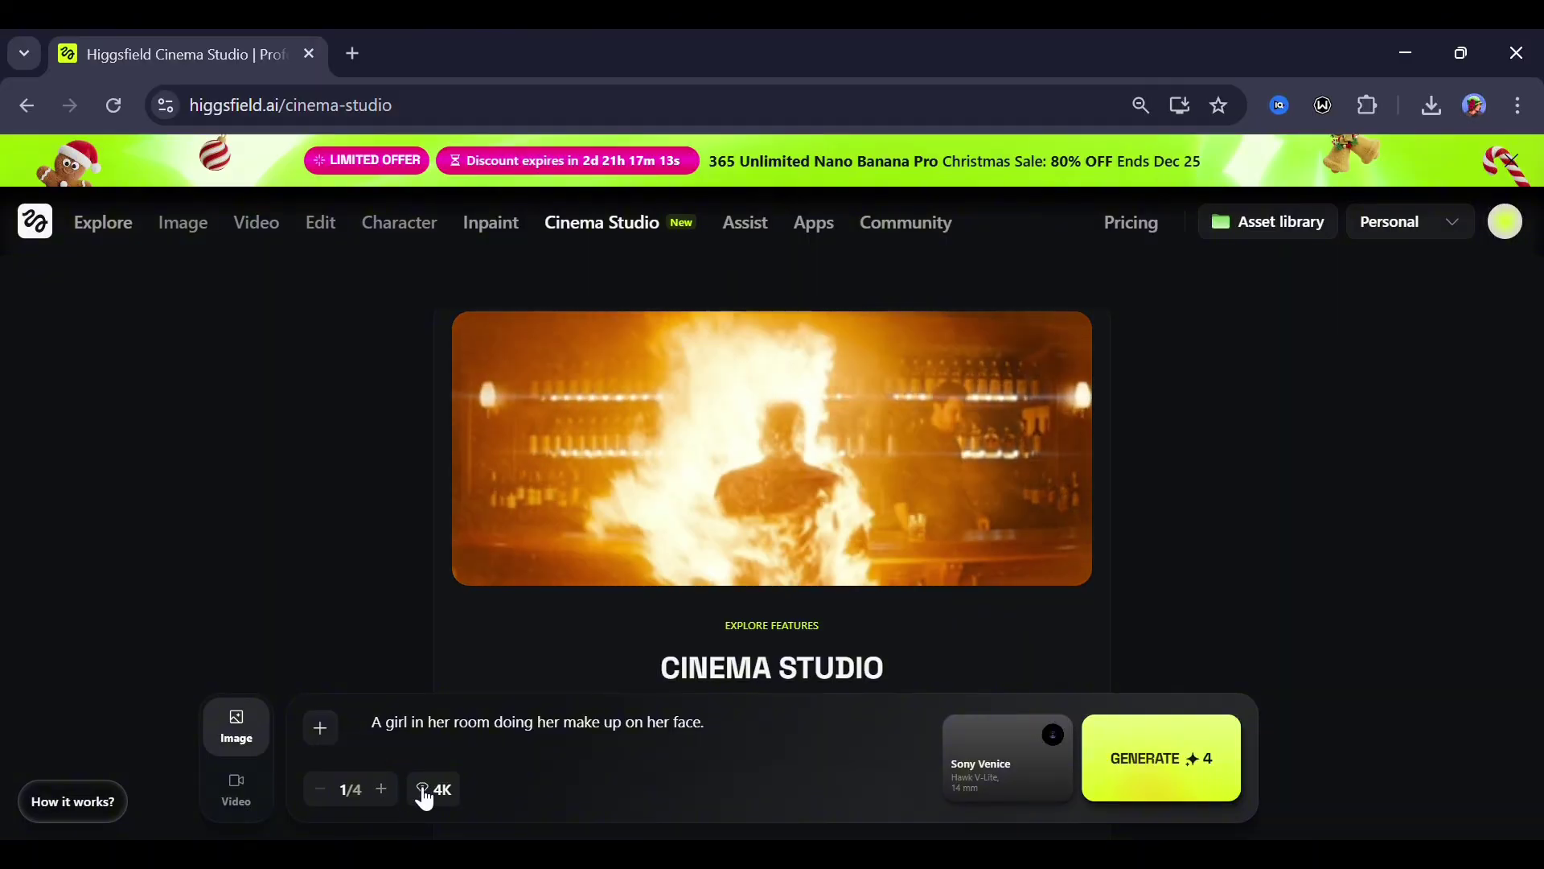
pyautogui.click(447, 791)
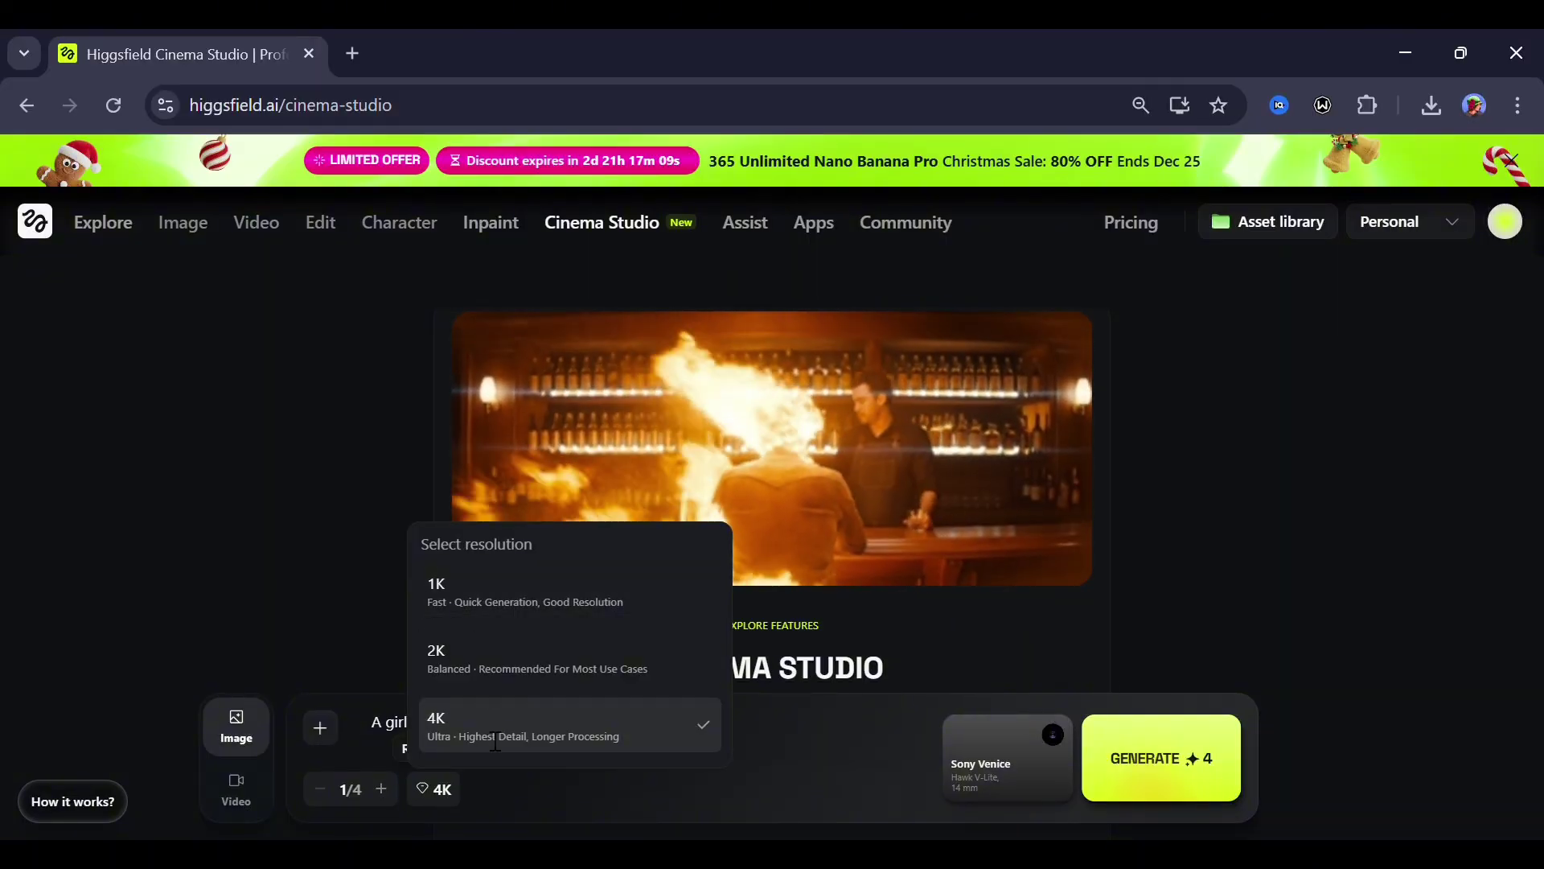
pyautogui.click(495, 738)
# - Choose Sony Venice with an ARRI Signature Prime lens and generate the make-up image
pyautogui.click(995, 770)
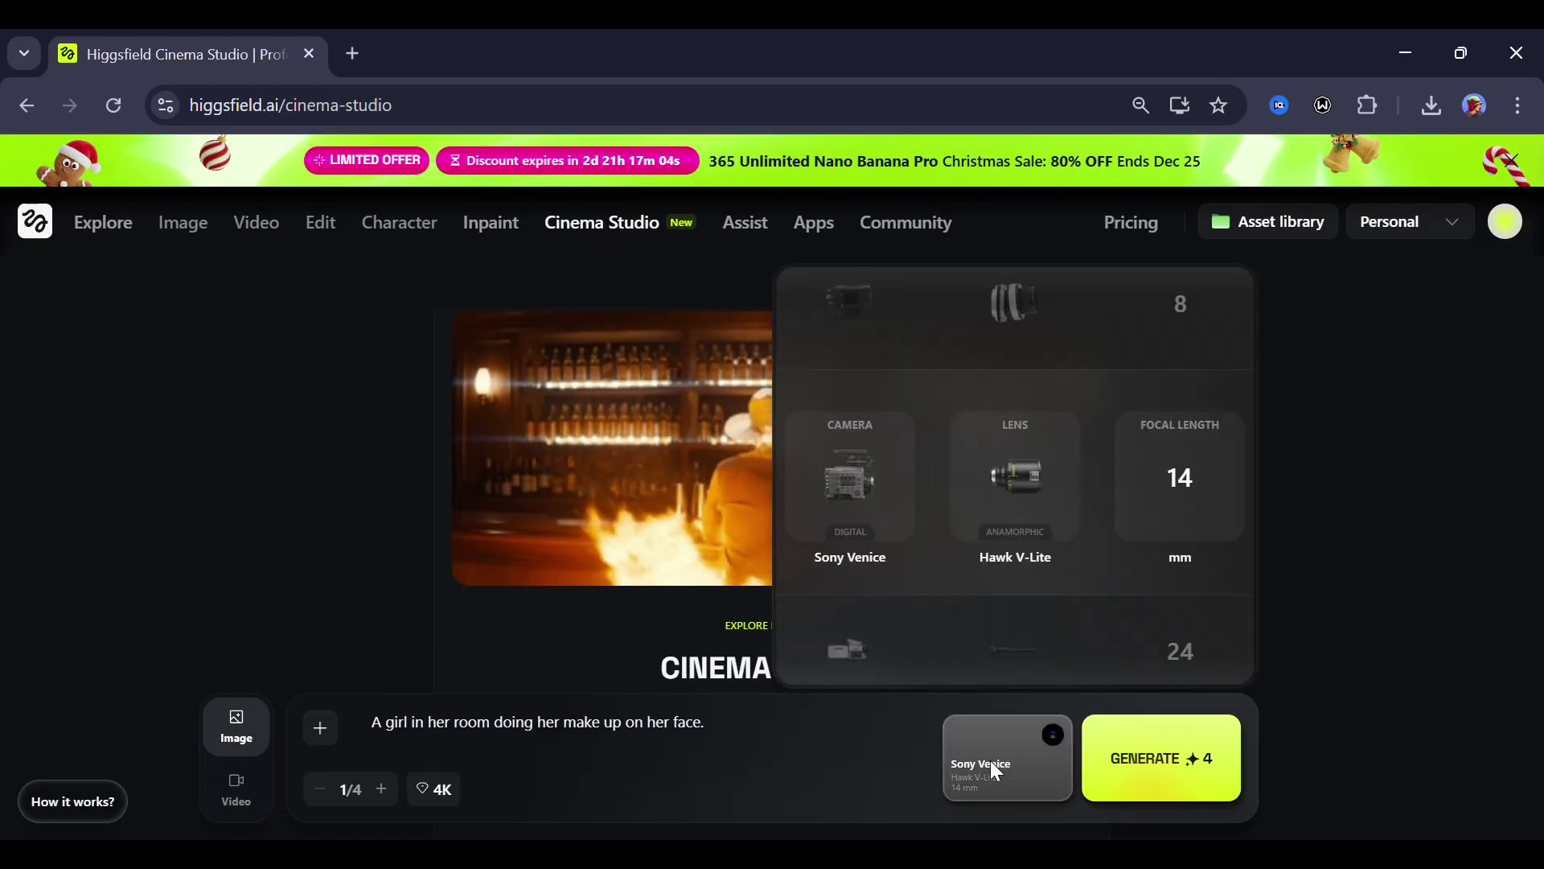
pyautogui.scroll(-1, 879, 465)
pyautogui.scroll(-1, 878, 468)
pyautogui.scroll(4, 879, 468)
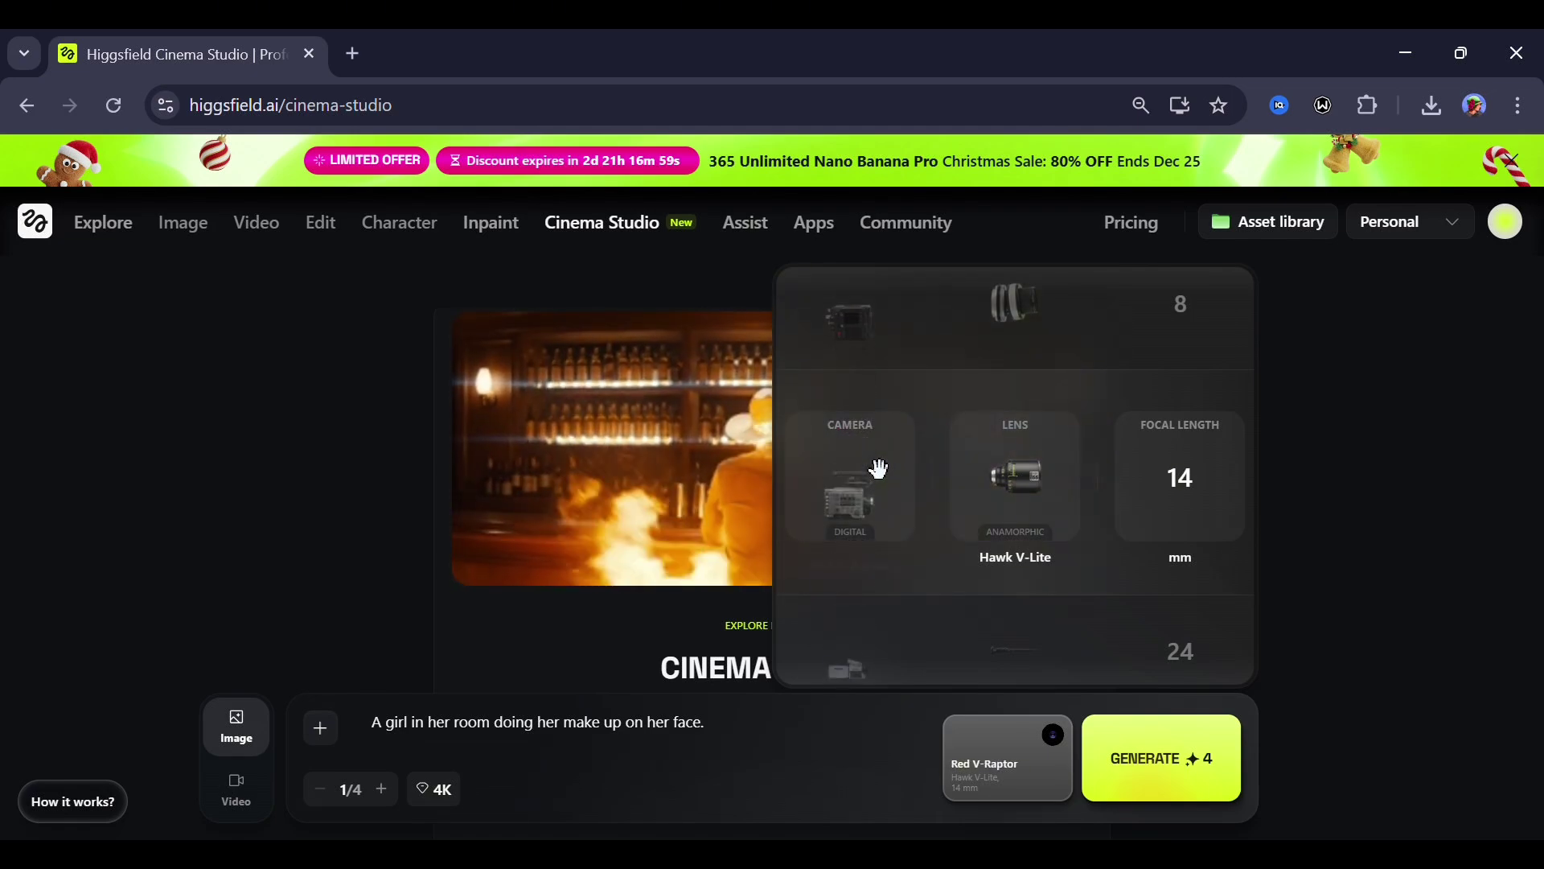
pyautogui.scroll(-2, 879, 468)
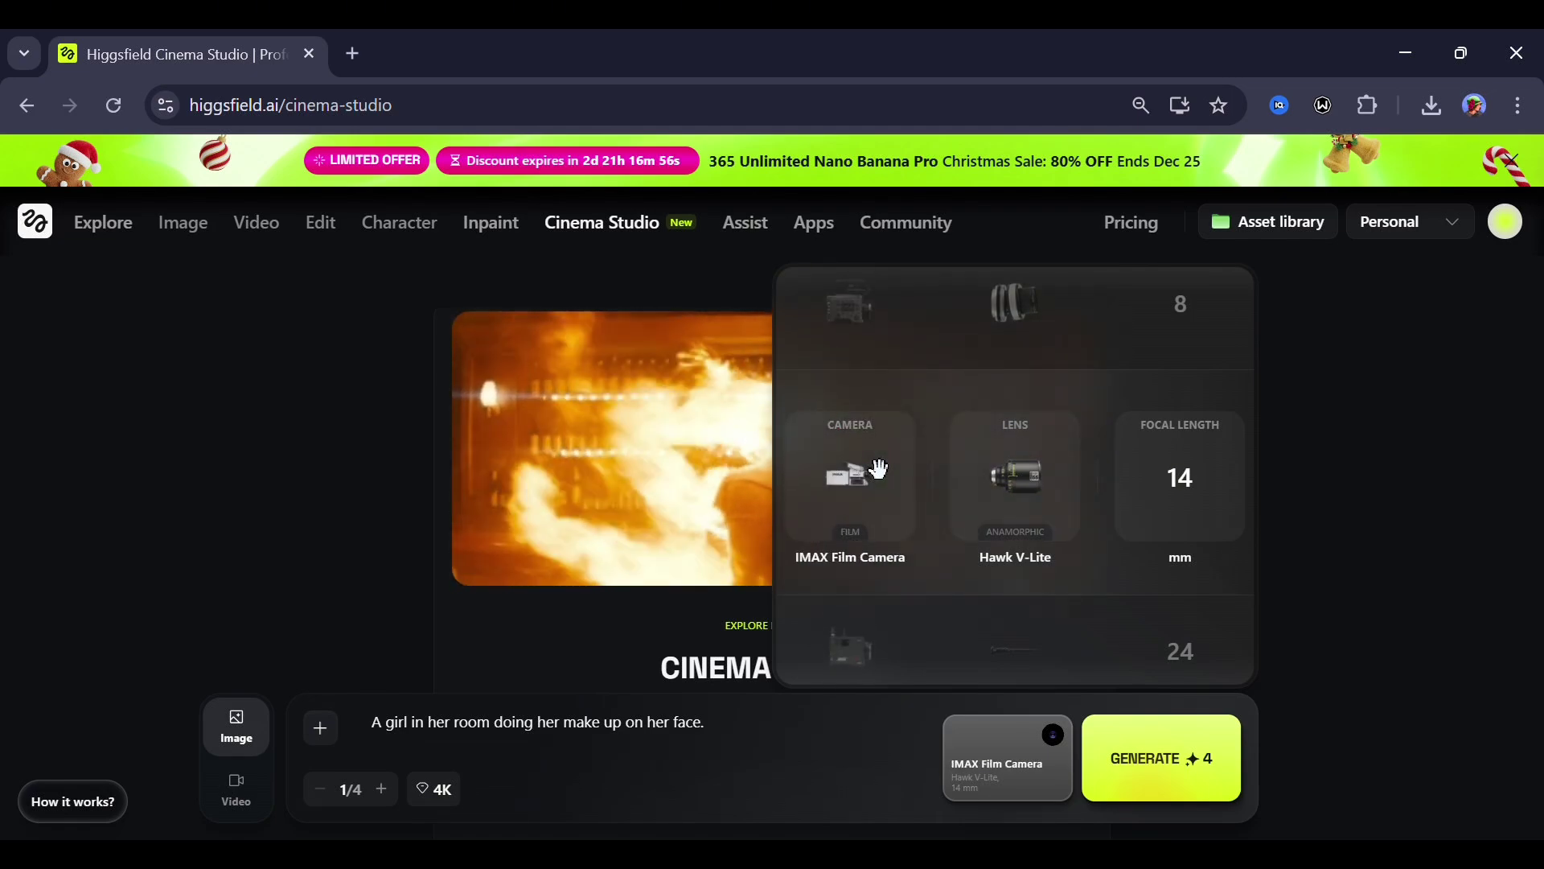
pyautogui.scroll(-1, 879, 468)
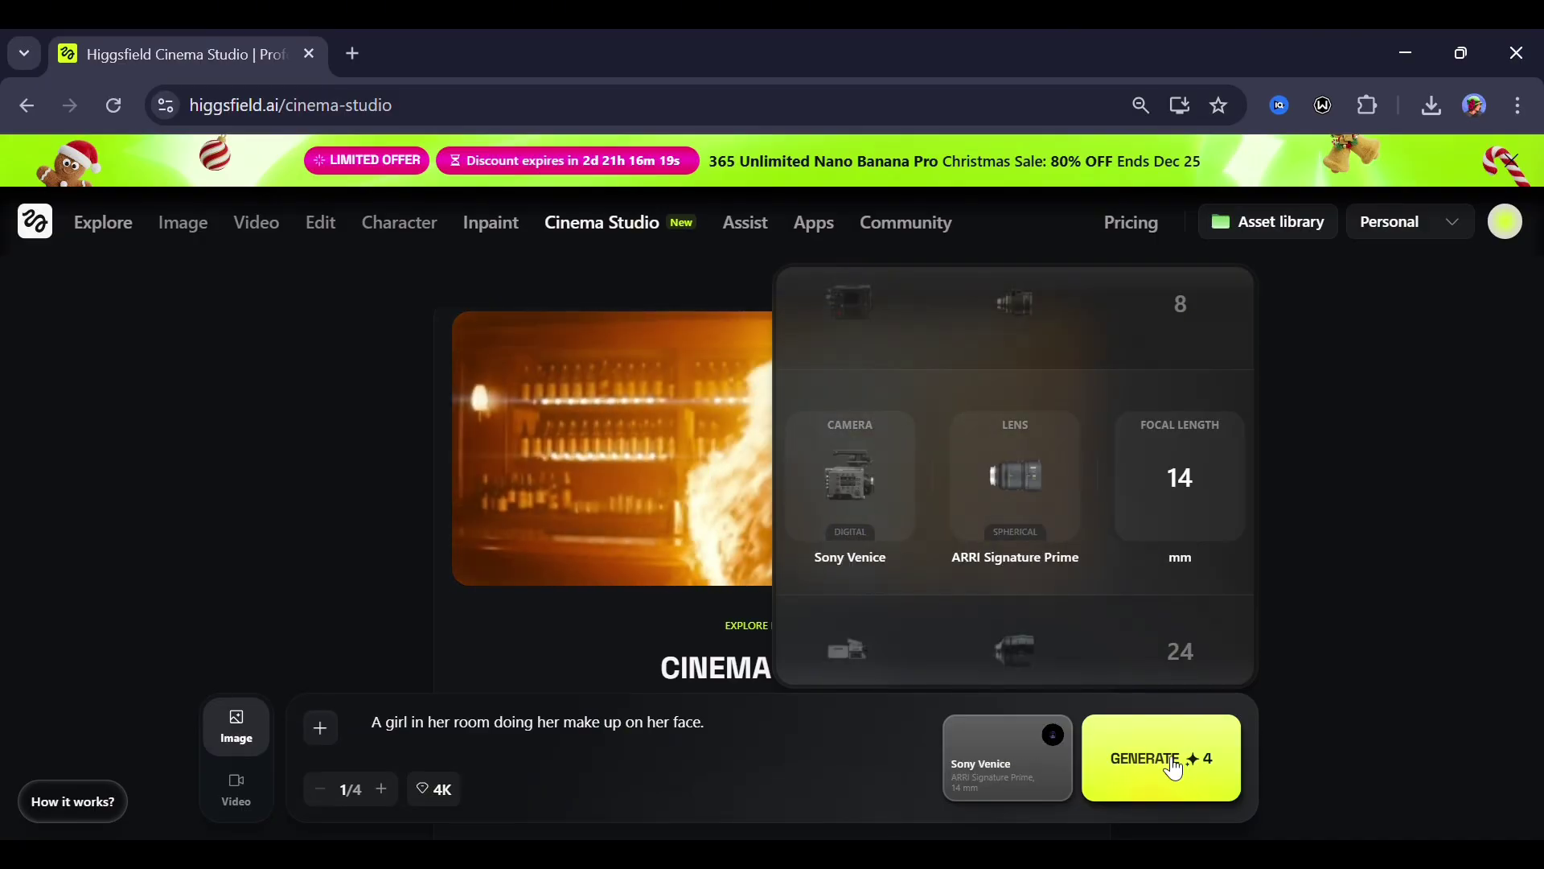
pyautogui.click(1172, 765)
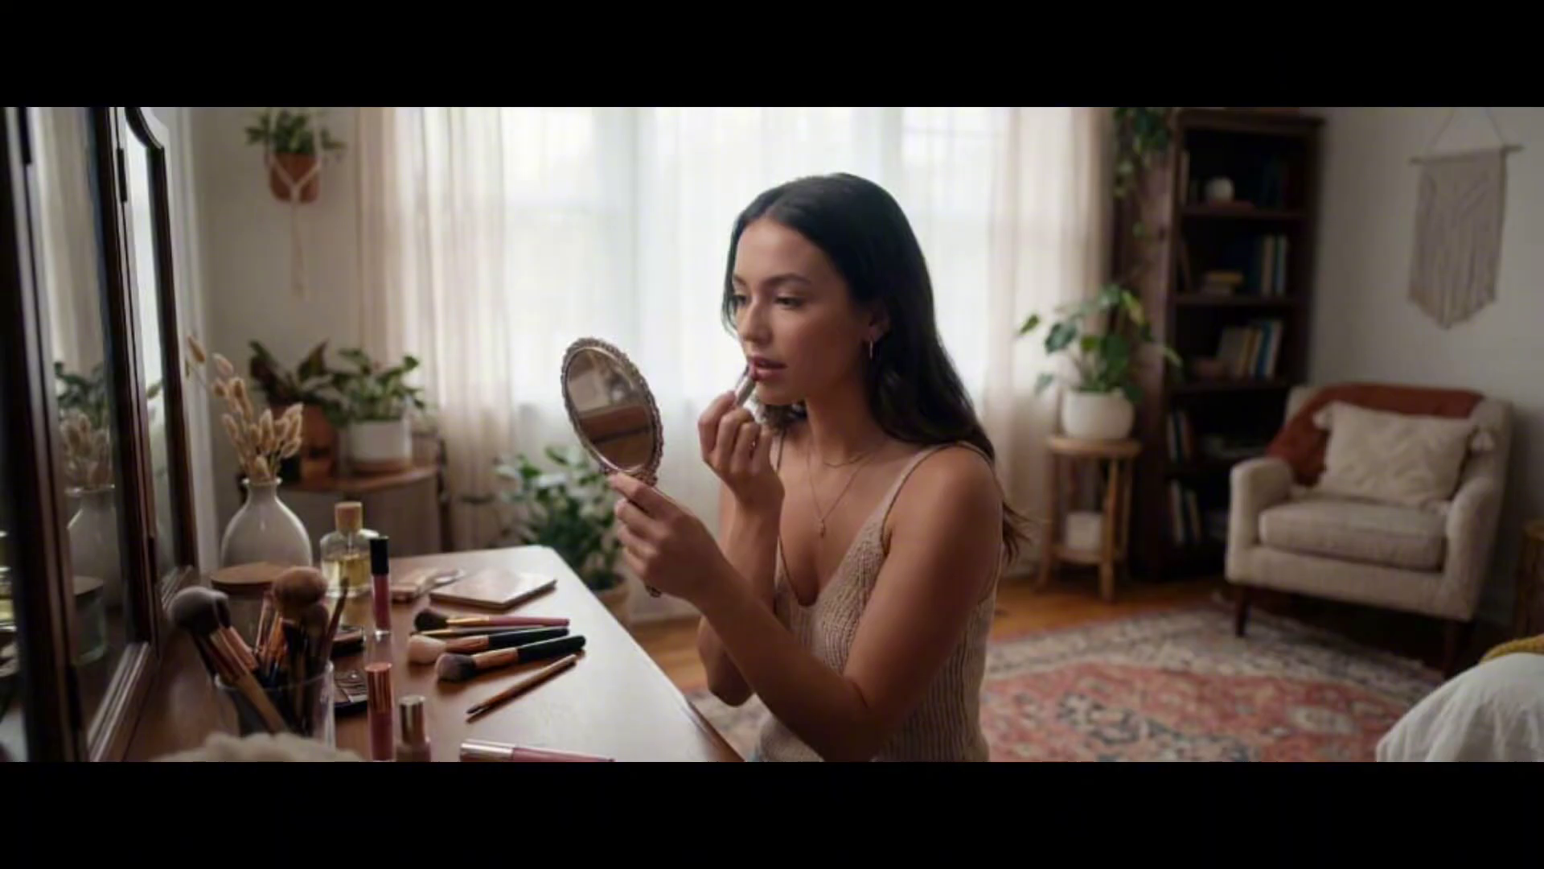
# - Change the prompt to 'POV selfie shot of a girl in her room.' and generate it on Panavision Millennium DXL2
pyautogui.moveTo(682, 722); pyautogui.dragTo(625, 722)
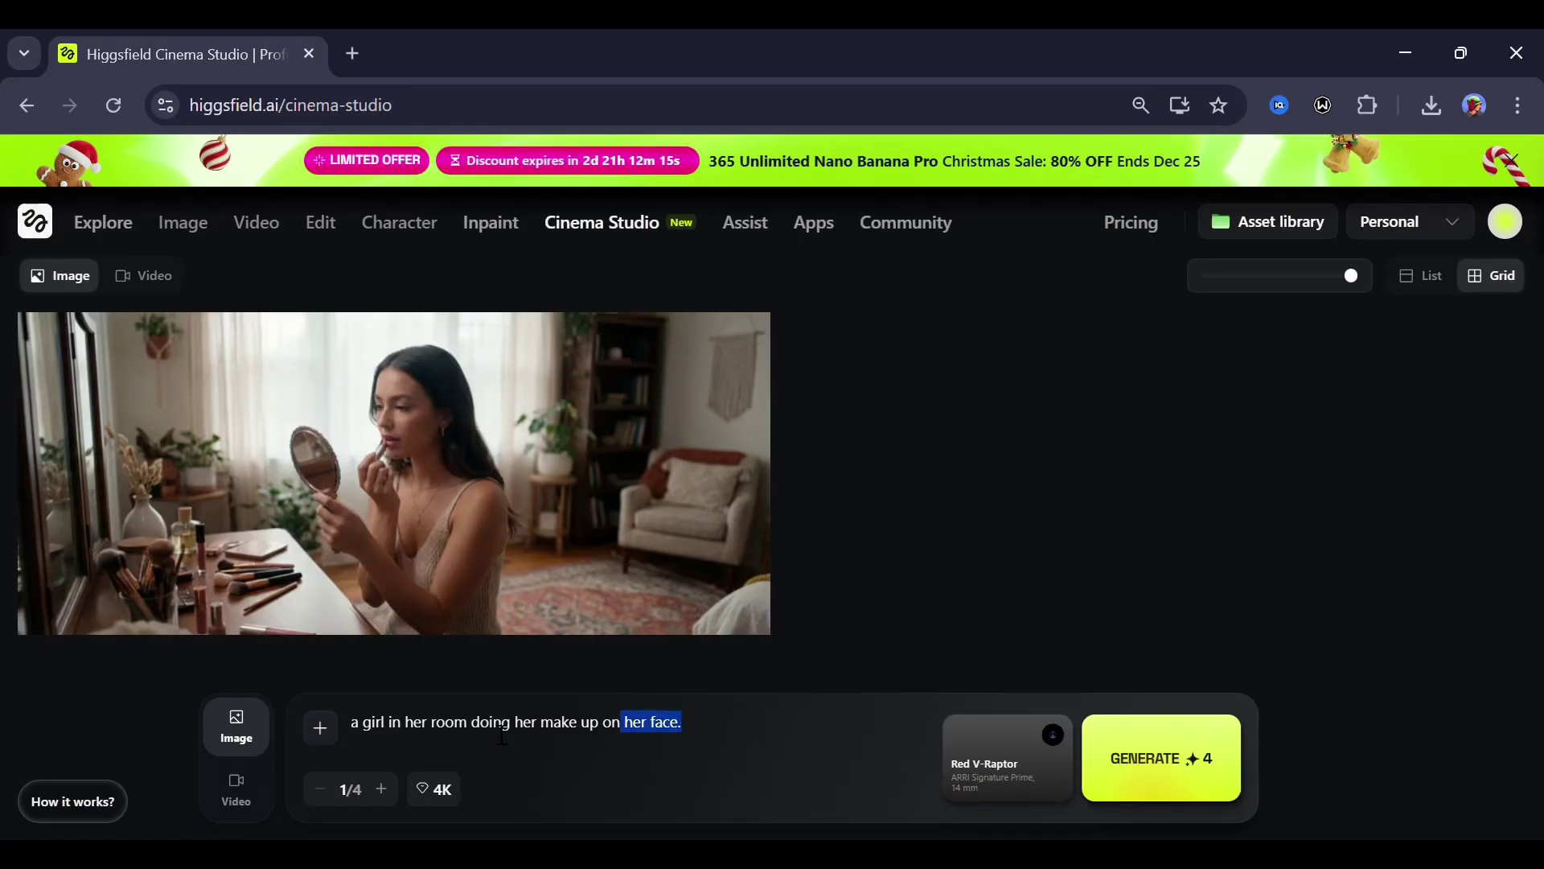
pyautogui.press('BackSpace')
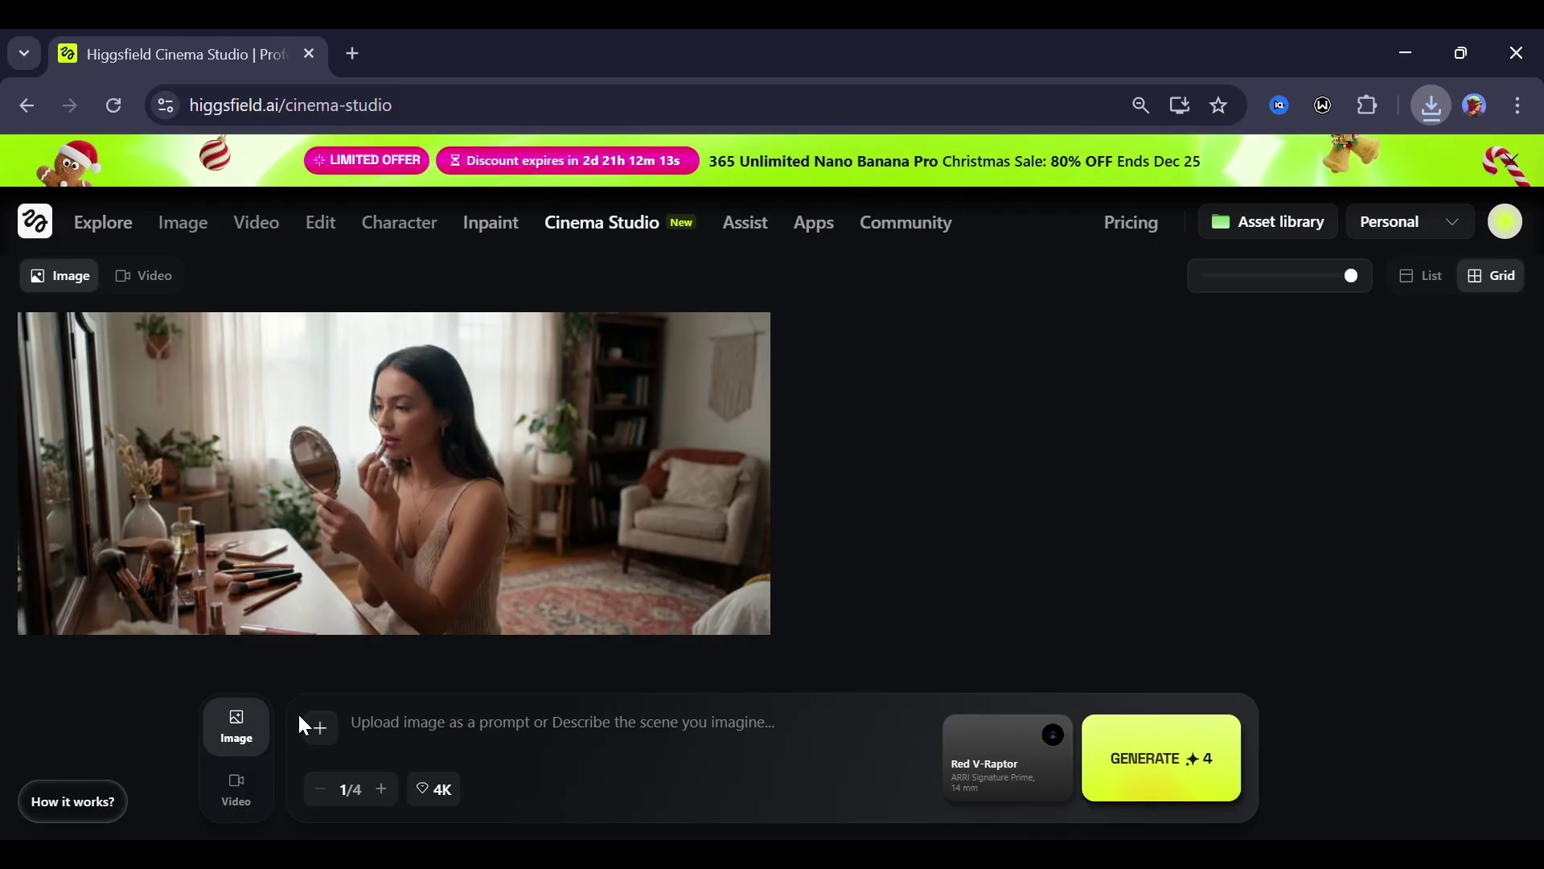
pyautogui.write('POV selfie shot')
pyautogui.write(' of a')
pyautogui.write(' girl in her room.')
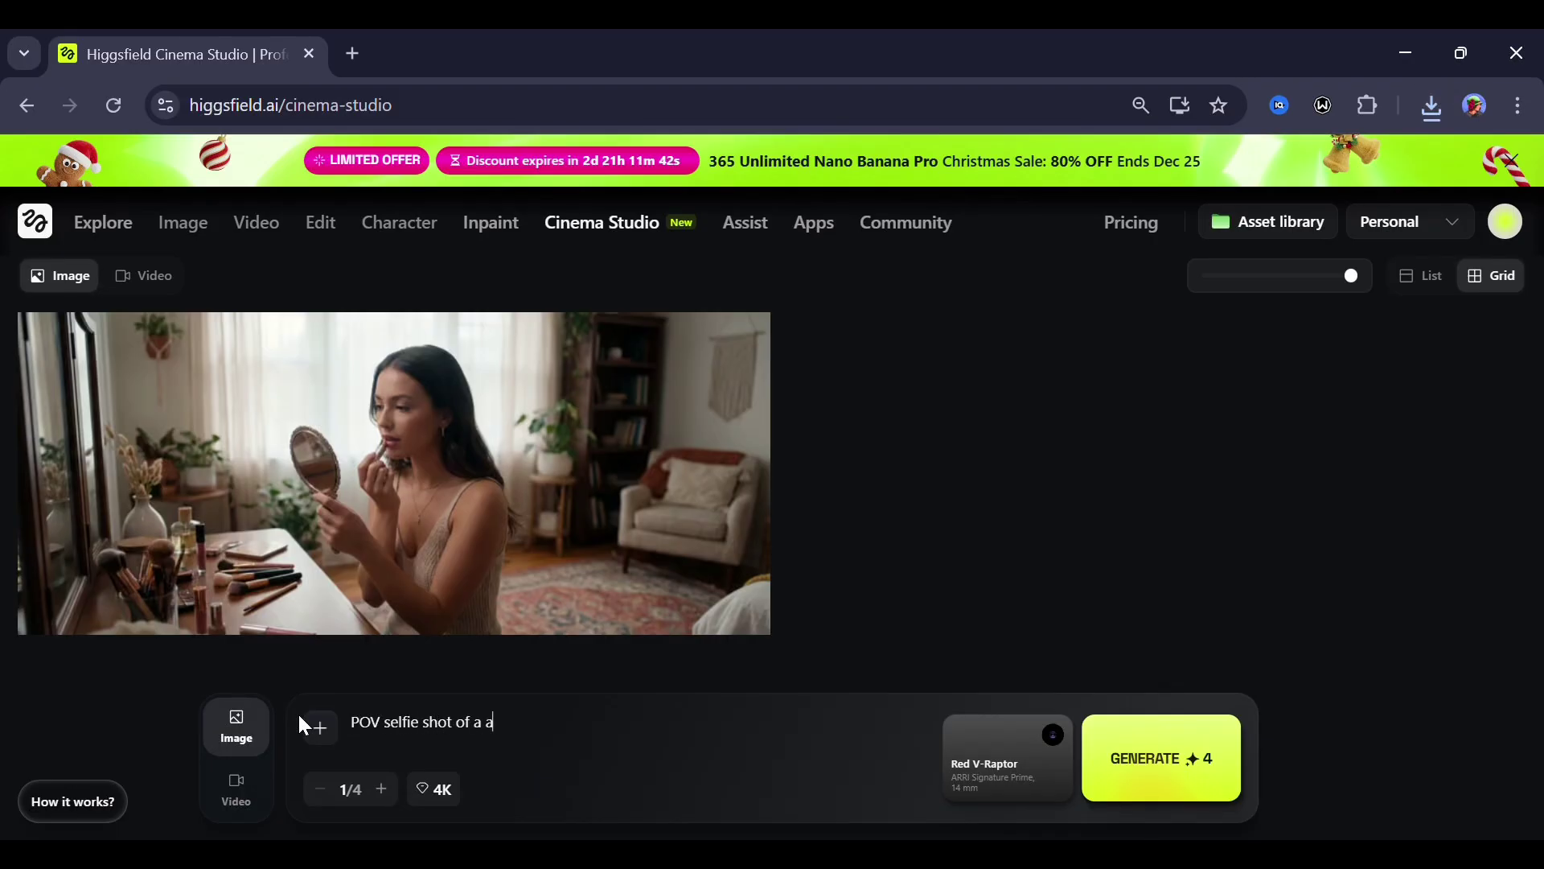
pyautogui.click(1020, 754)
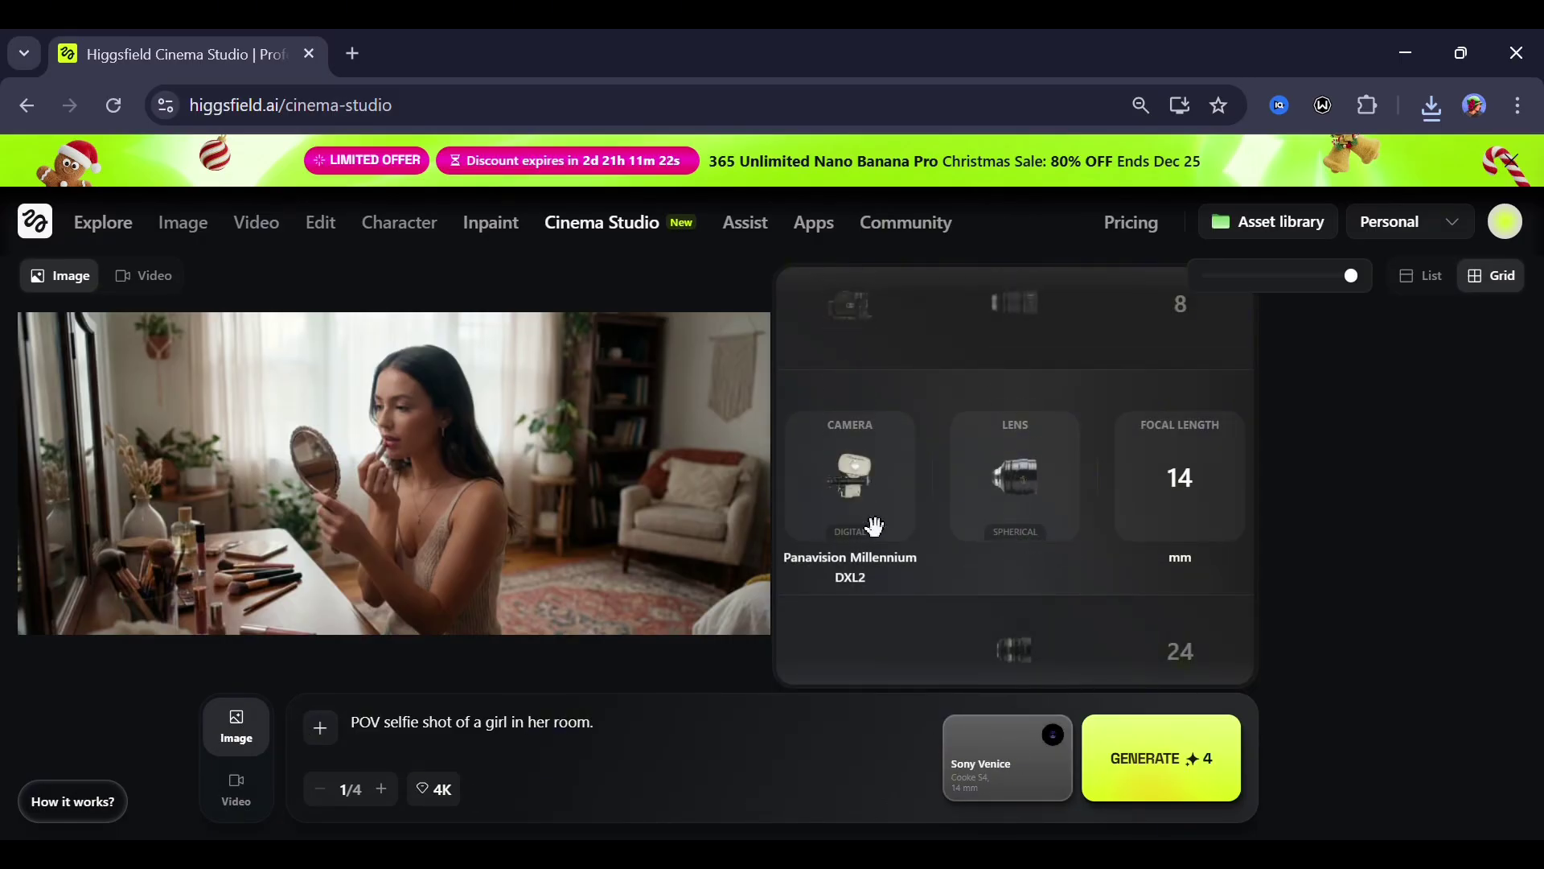
pyautogui.click(1175, 744)
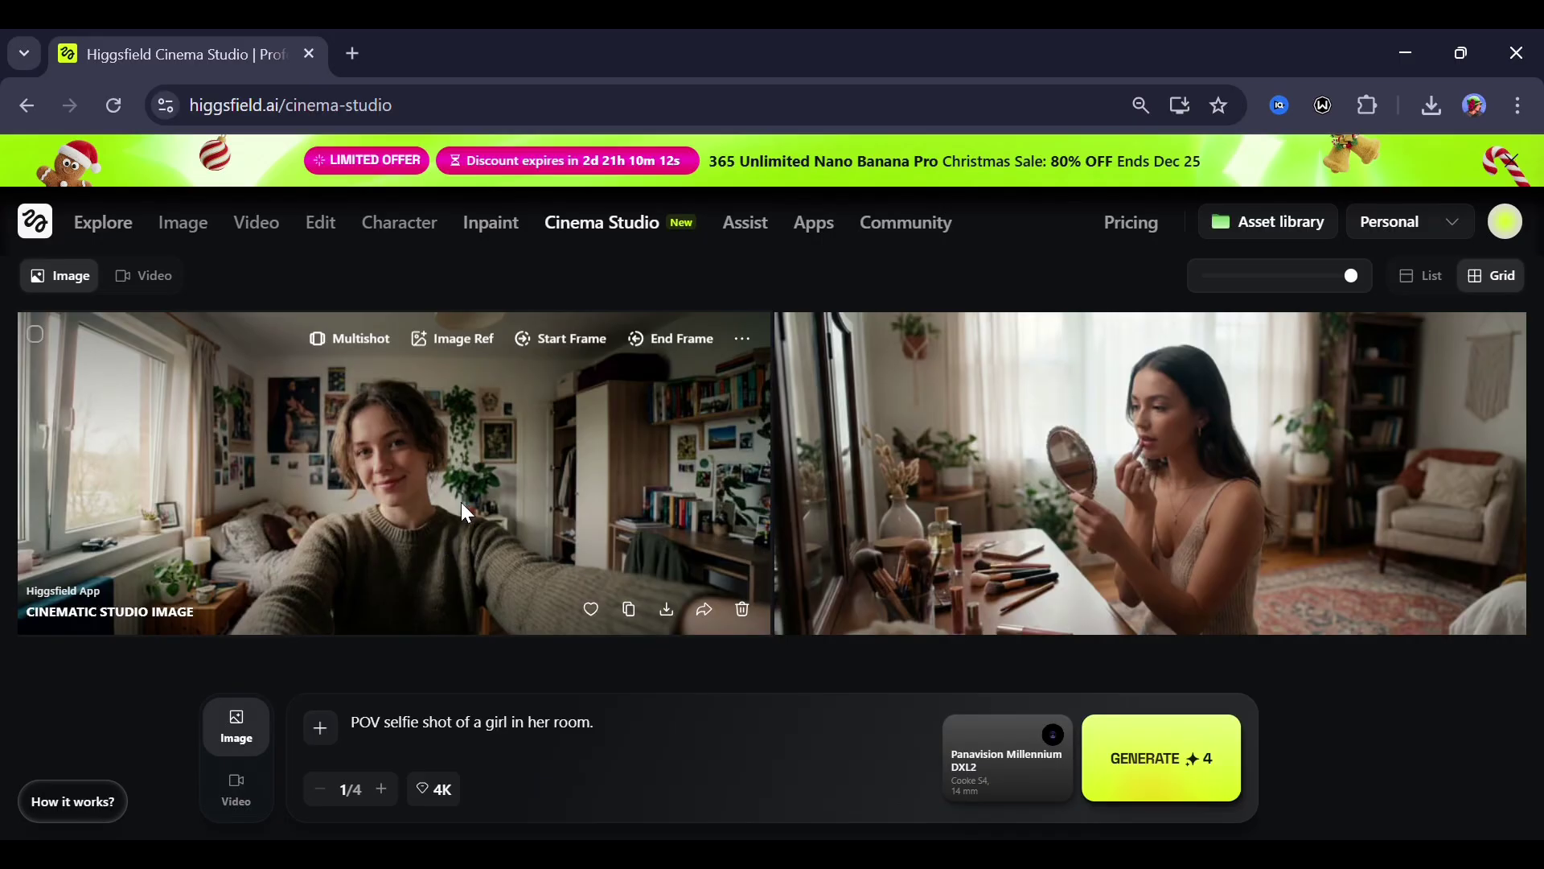
# - Download the selfie image, then set up a 10s video in Video mode starting from it
pyautogui.click(681, 615)
pyautogui.click(256, 799)
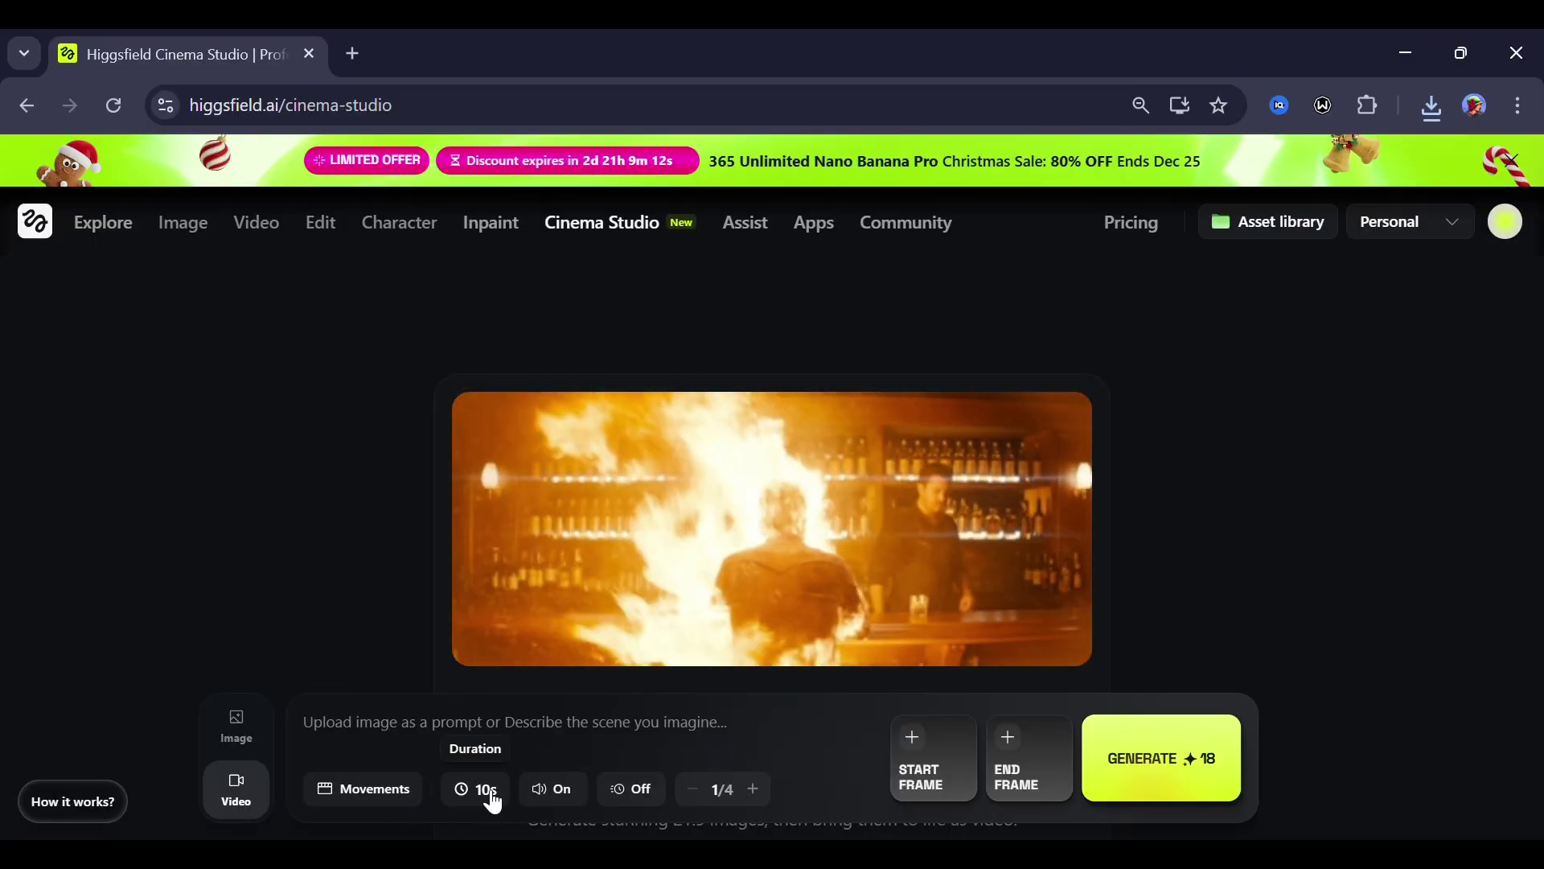
pyautogui.click(483, 789)
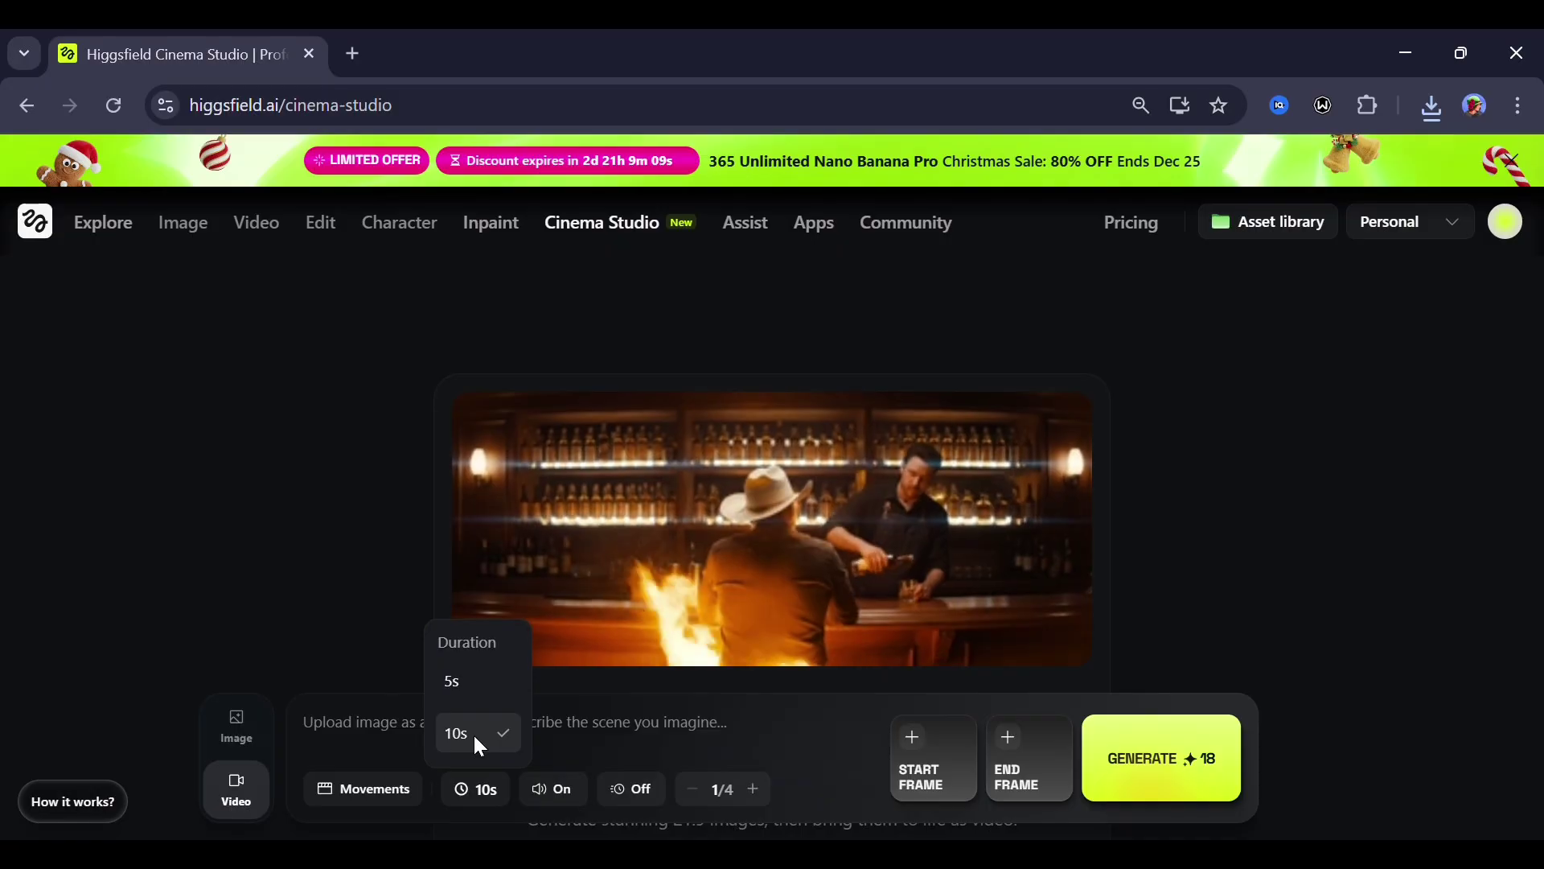
pyautogui.click(470, 732)
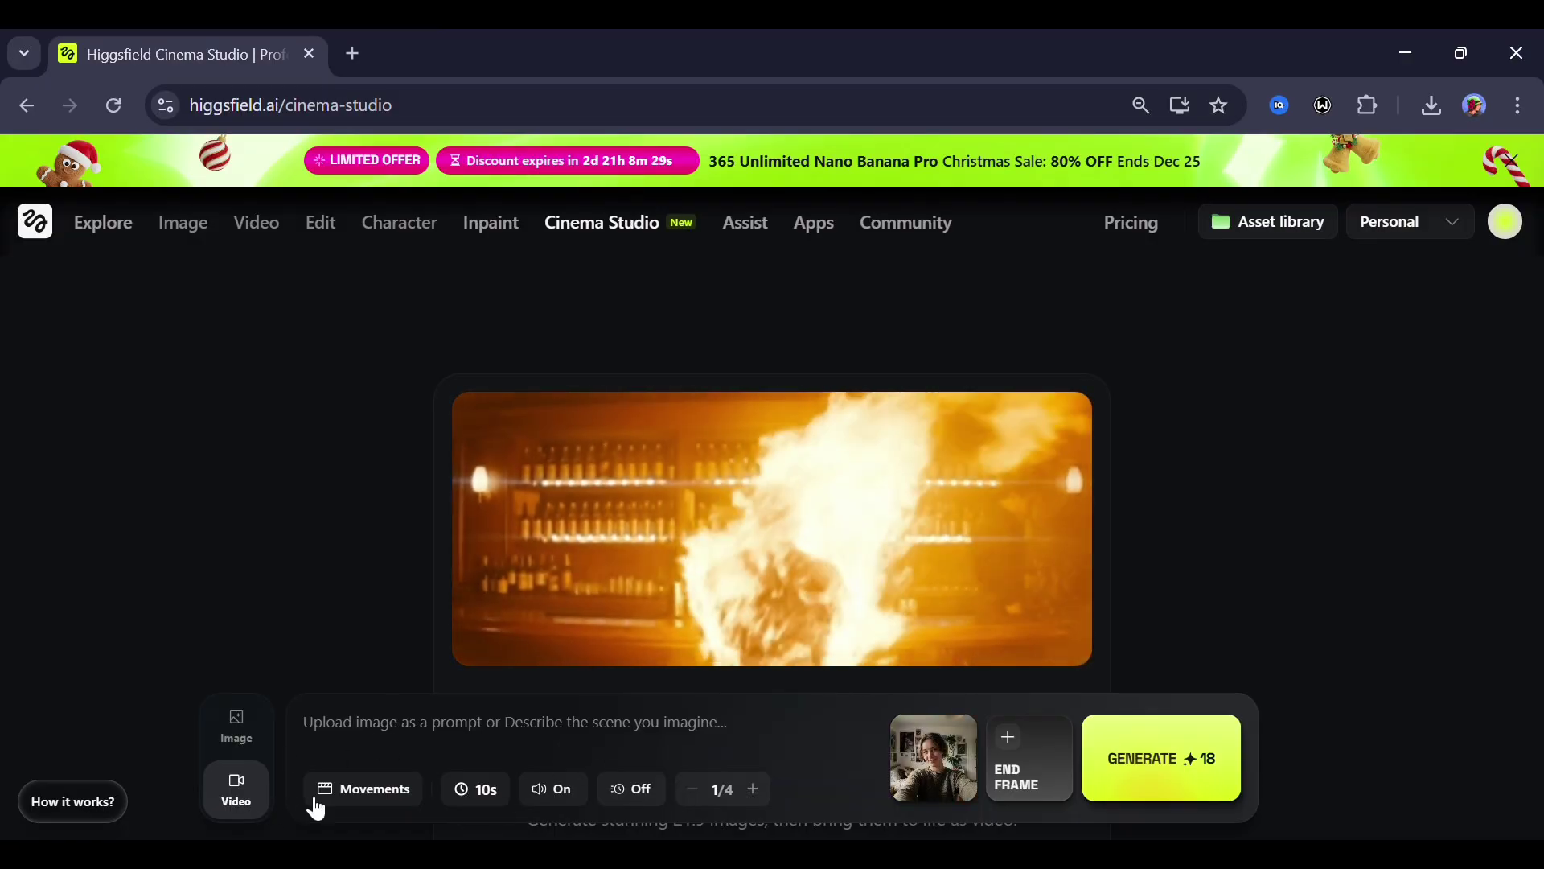
pyautogui.click(341, 792)
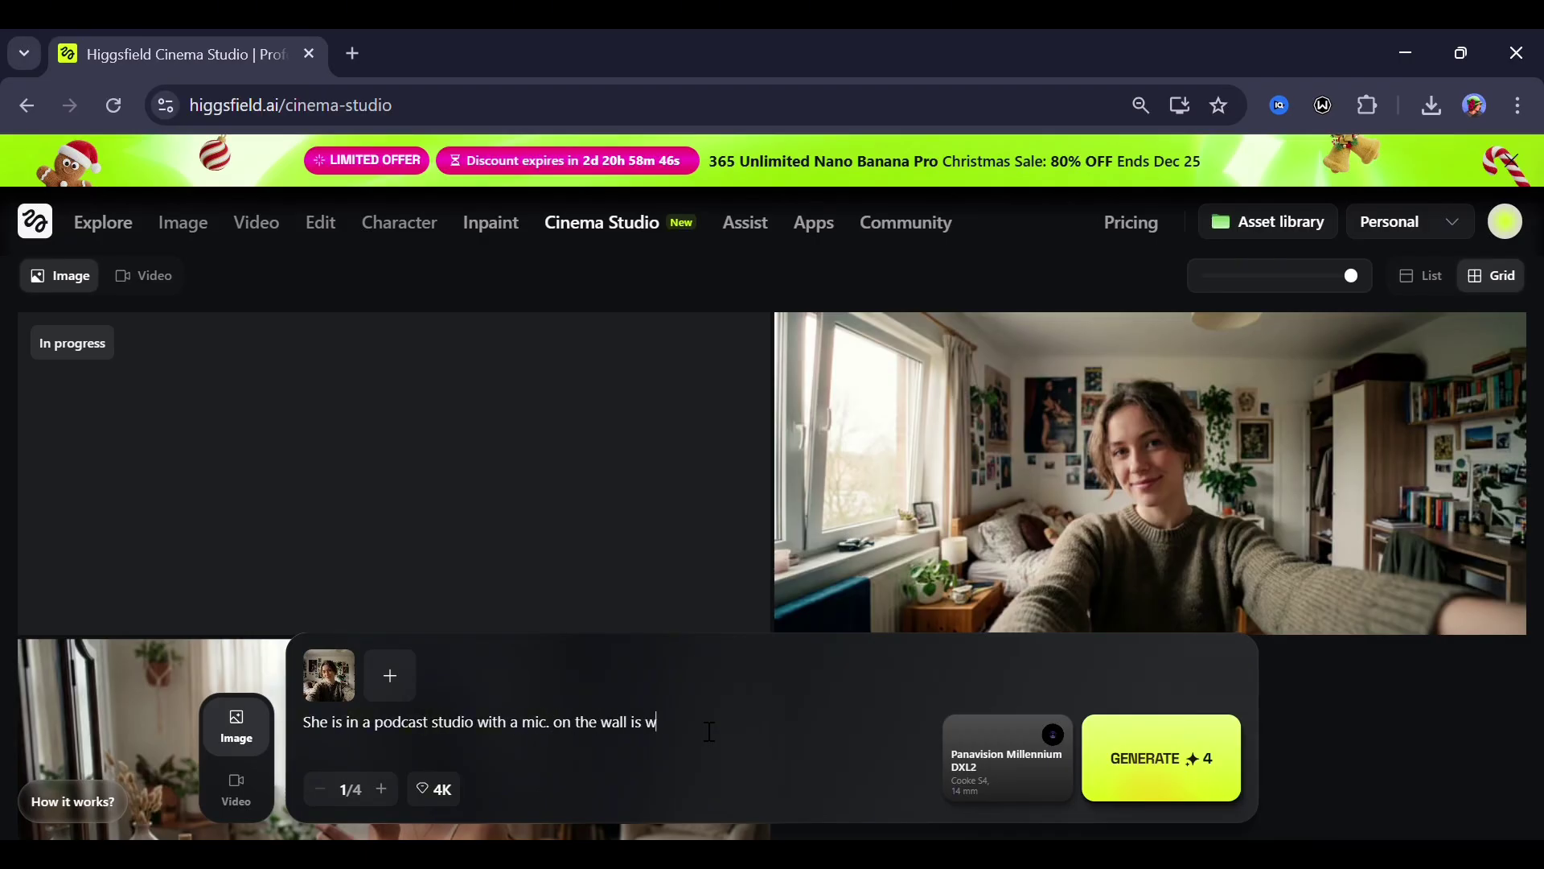
# - Generate the podcast studio image of the selfie girl at a mic
pyautogui.click(1215, 722)
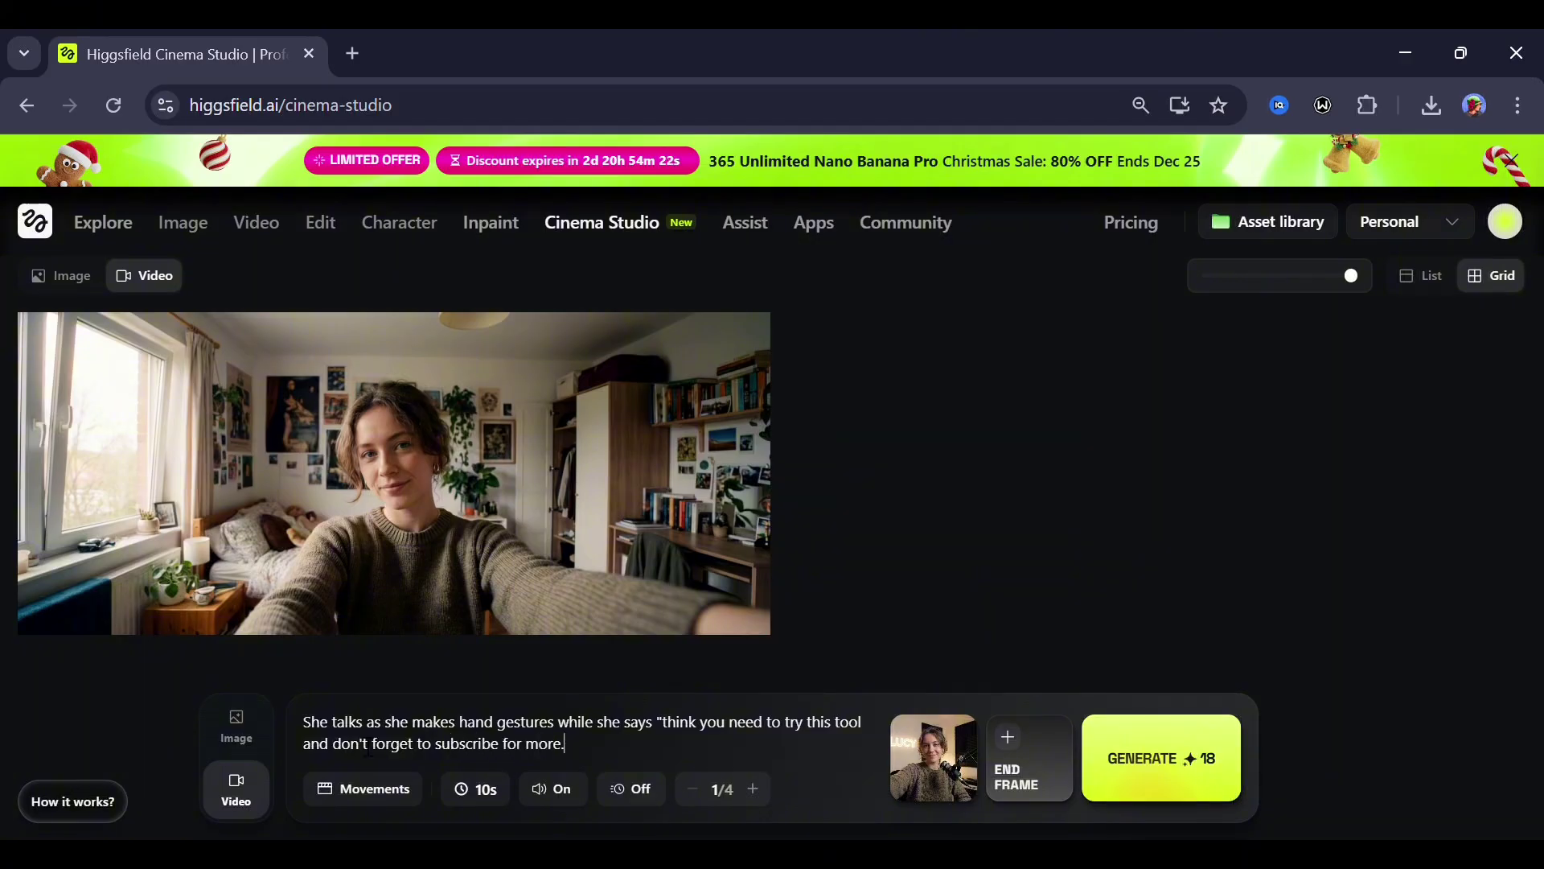
# - Set the video's camera movement to Handheld and close the movements panel
pyautogui.click(412, 798)
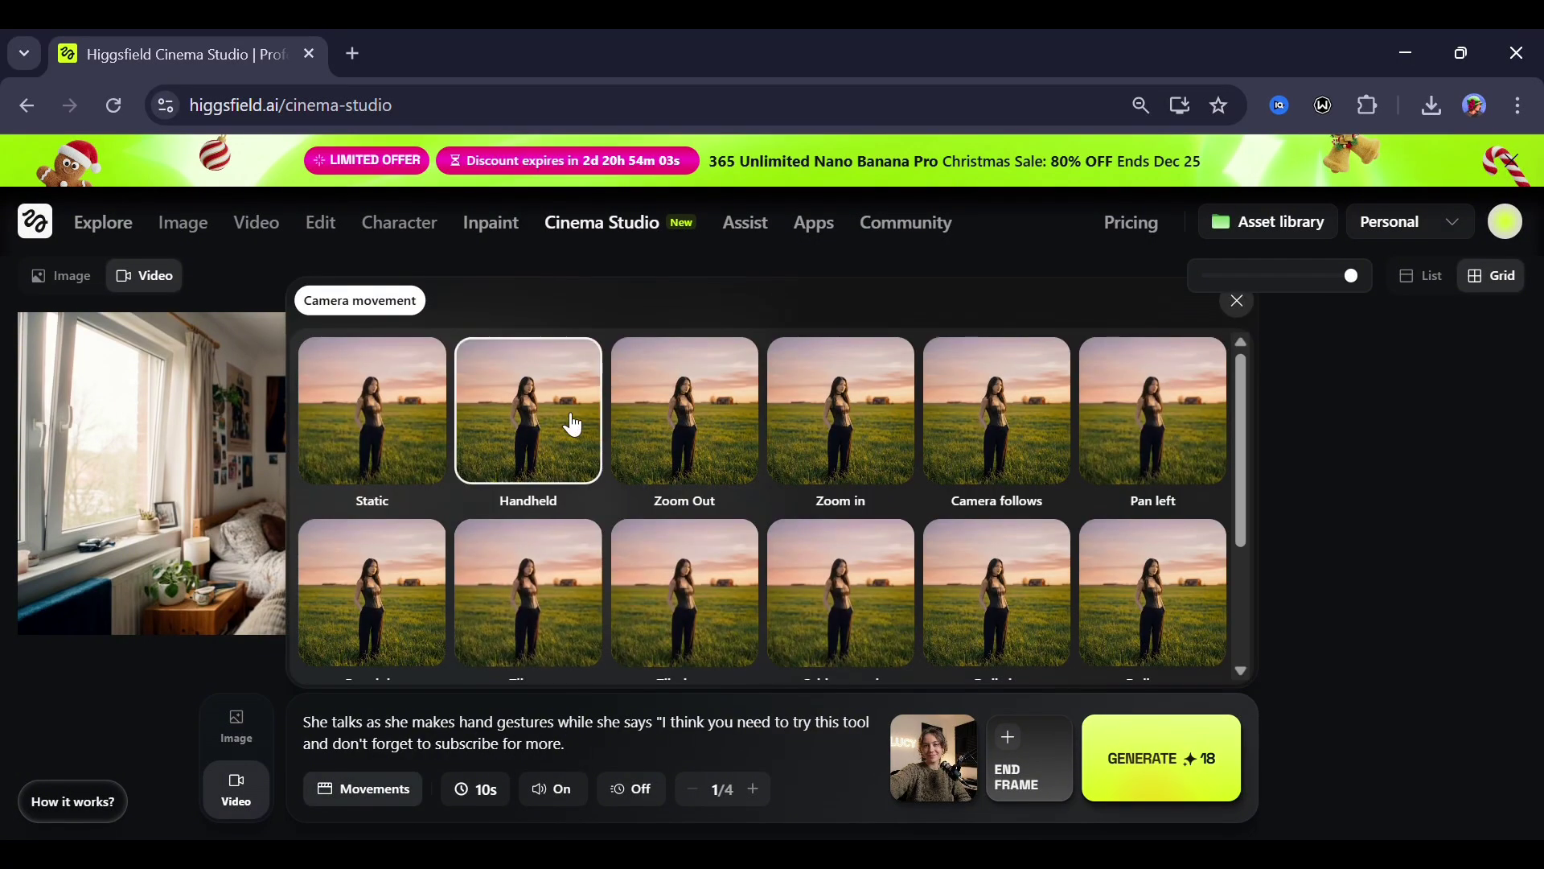
pyautogui.click(553, 398)
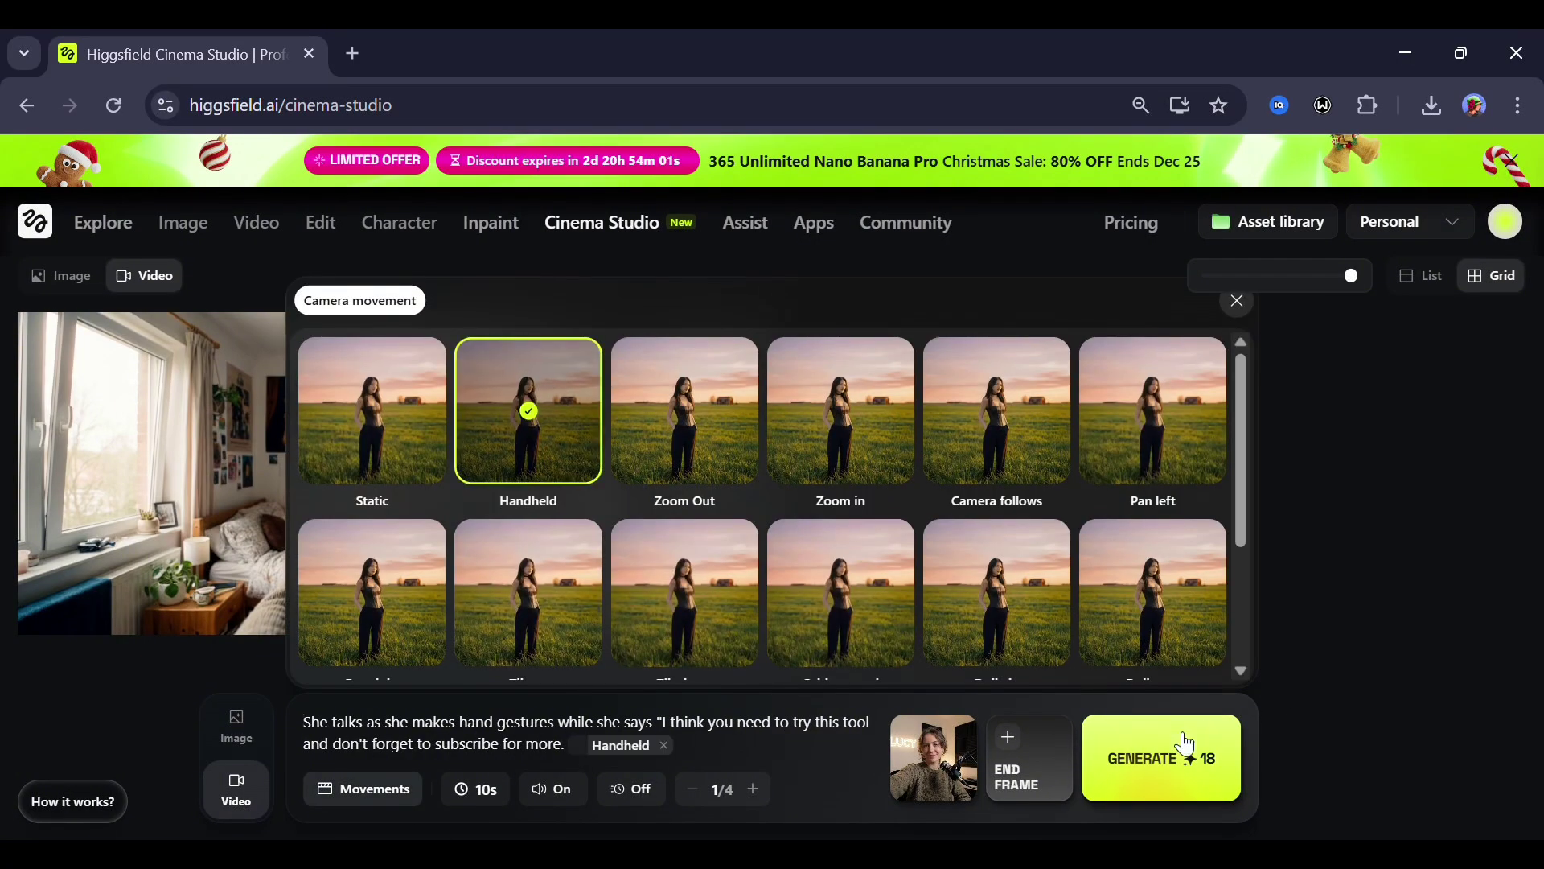
pyautogui.click(358, 801)
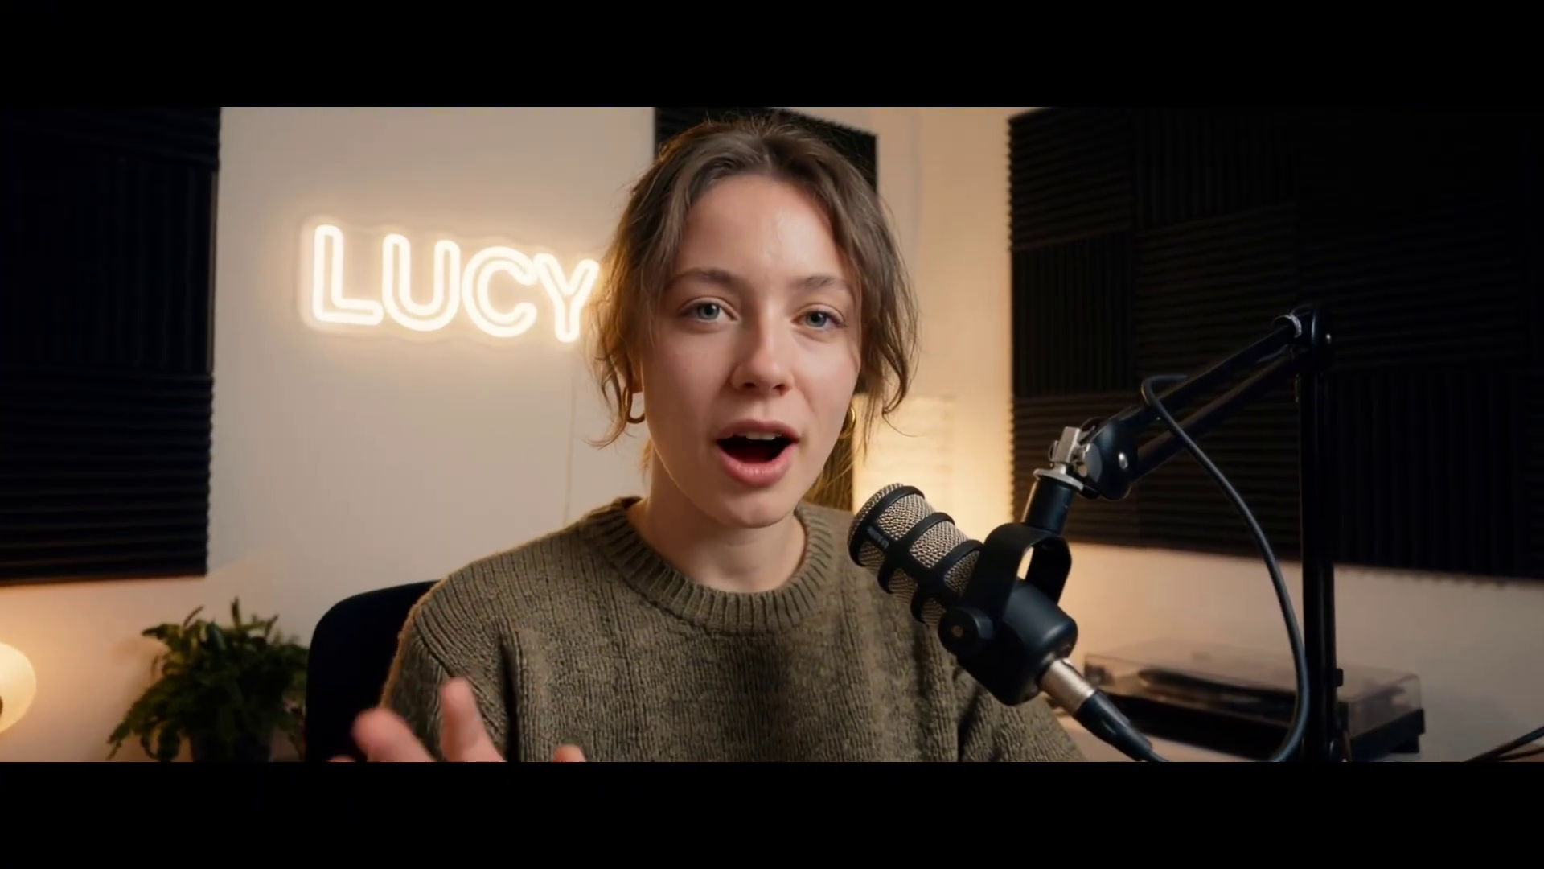
# - Return to the Higgsfield Explore home page via the logo
pyautogui.click(28, 209)
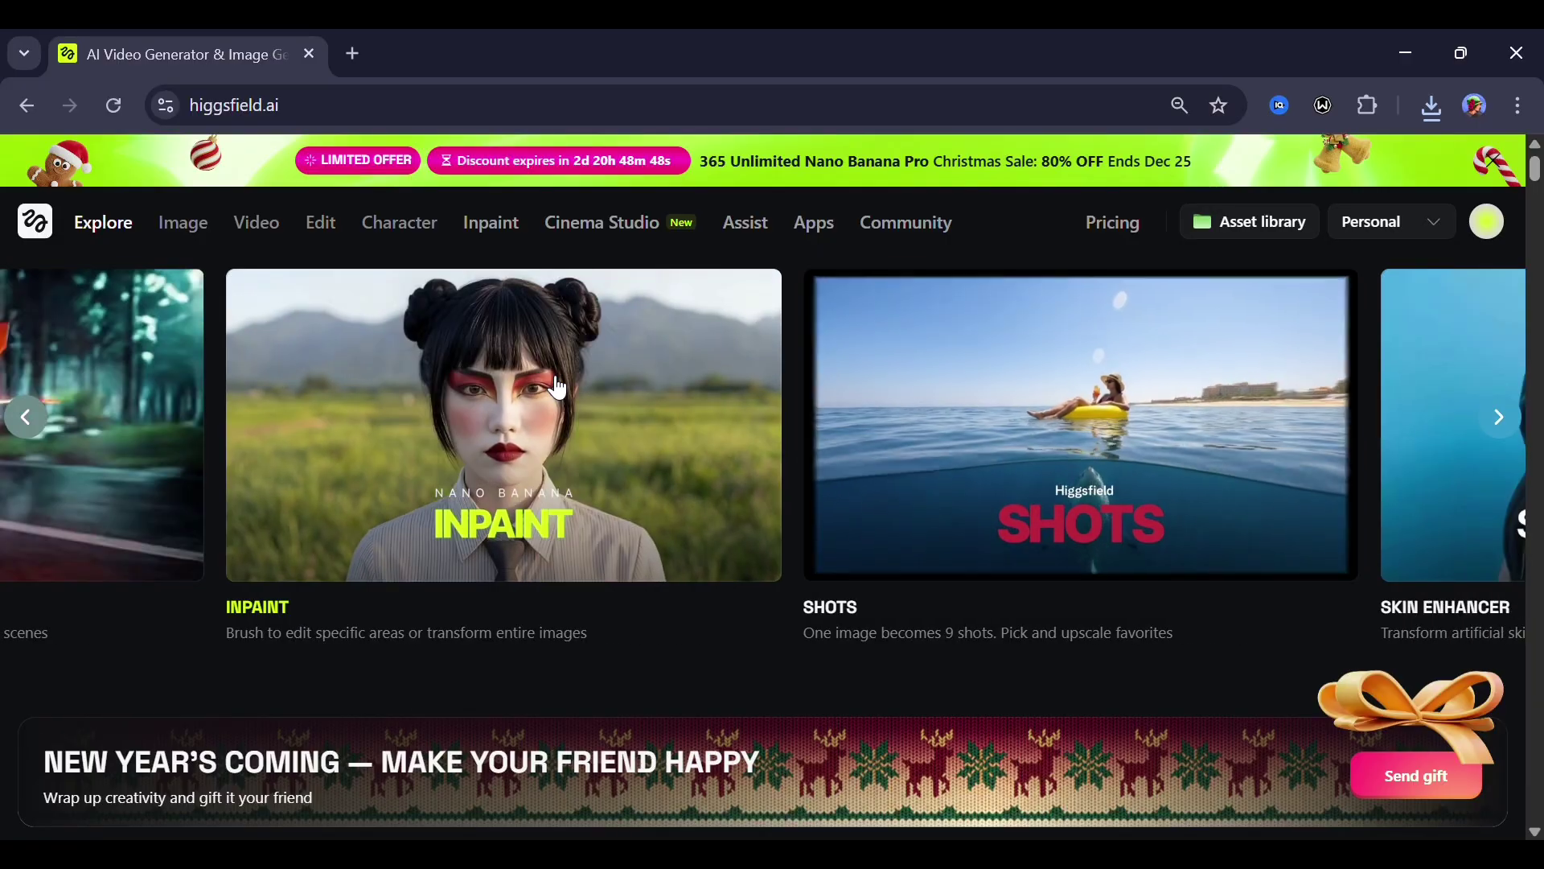
pyautogui.click(1112, 222)
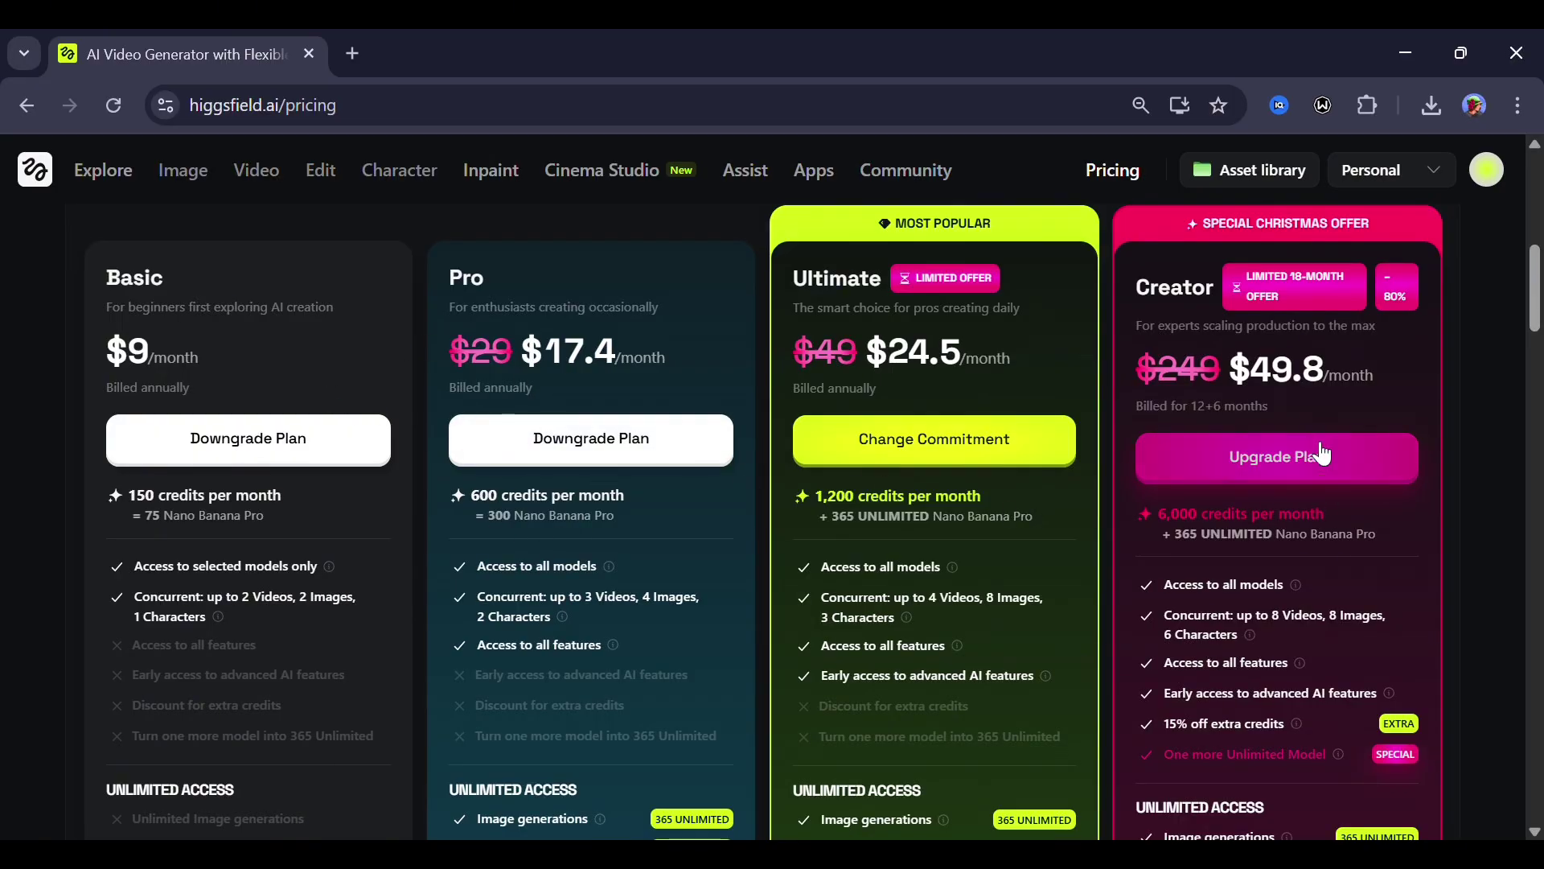
pyautogui.click(1397, 161)
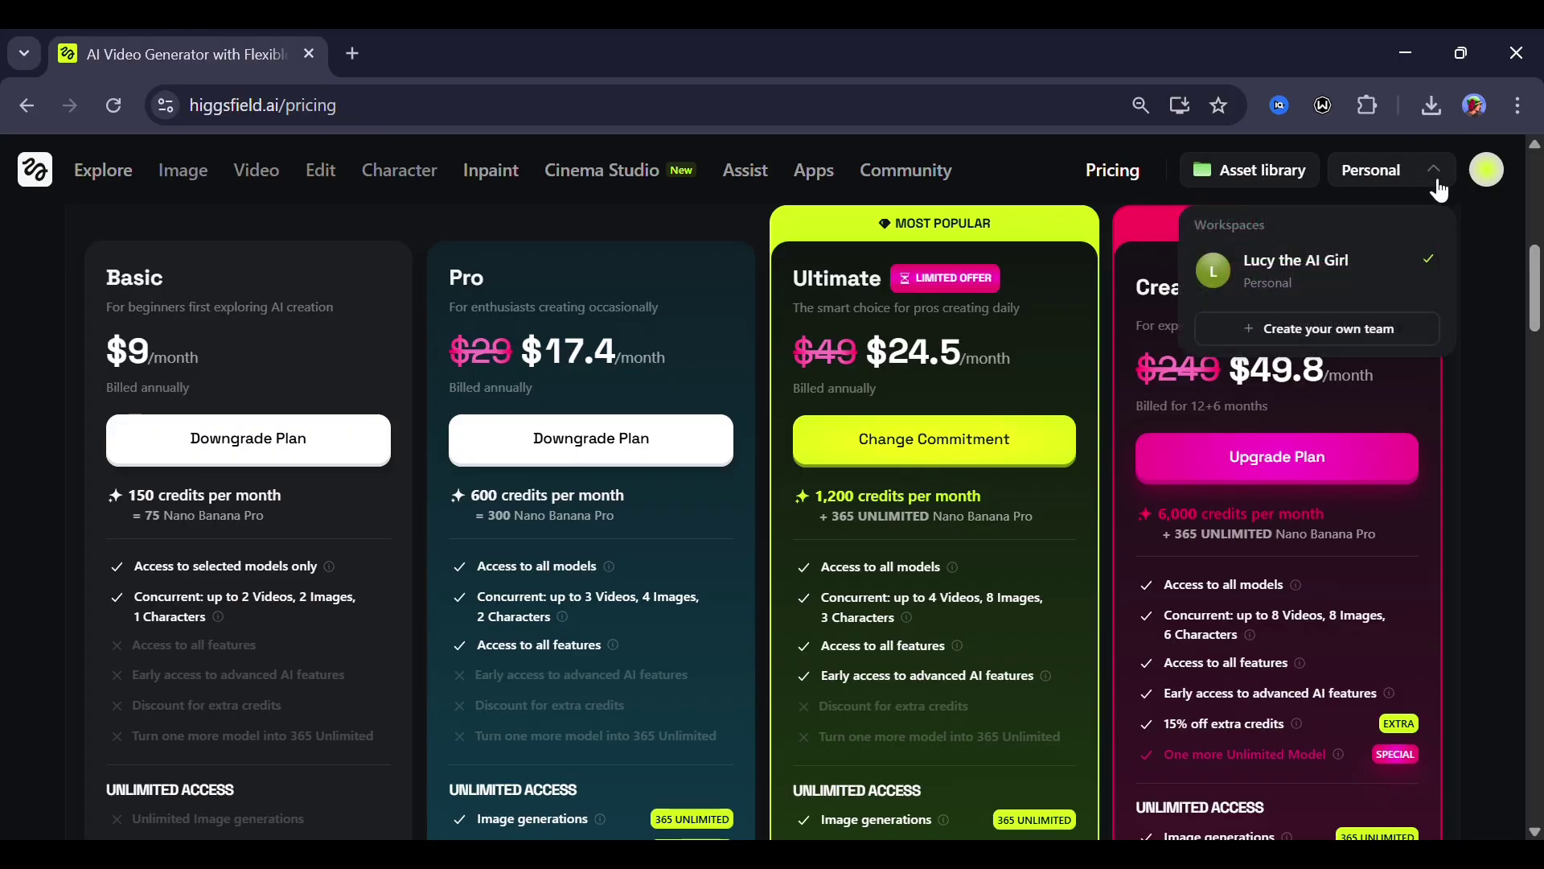
pyautogui.click(81, 175)
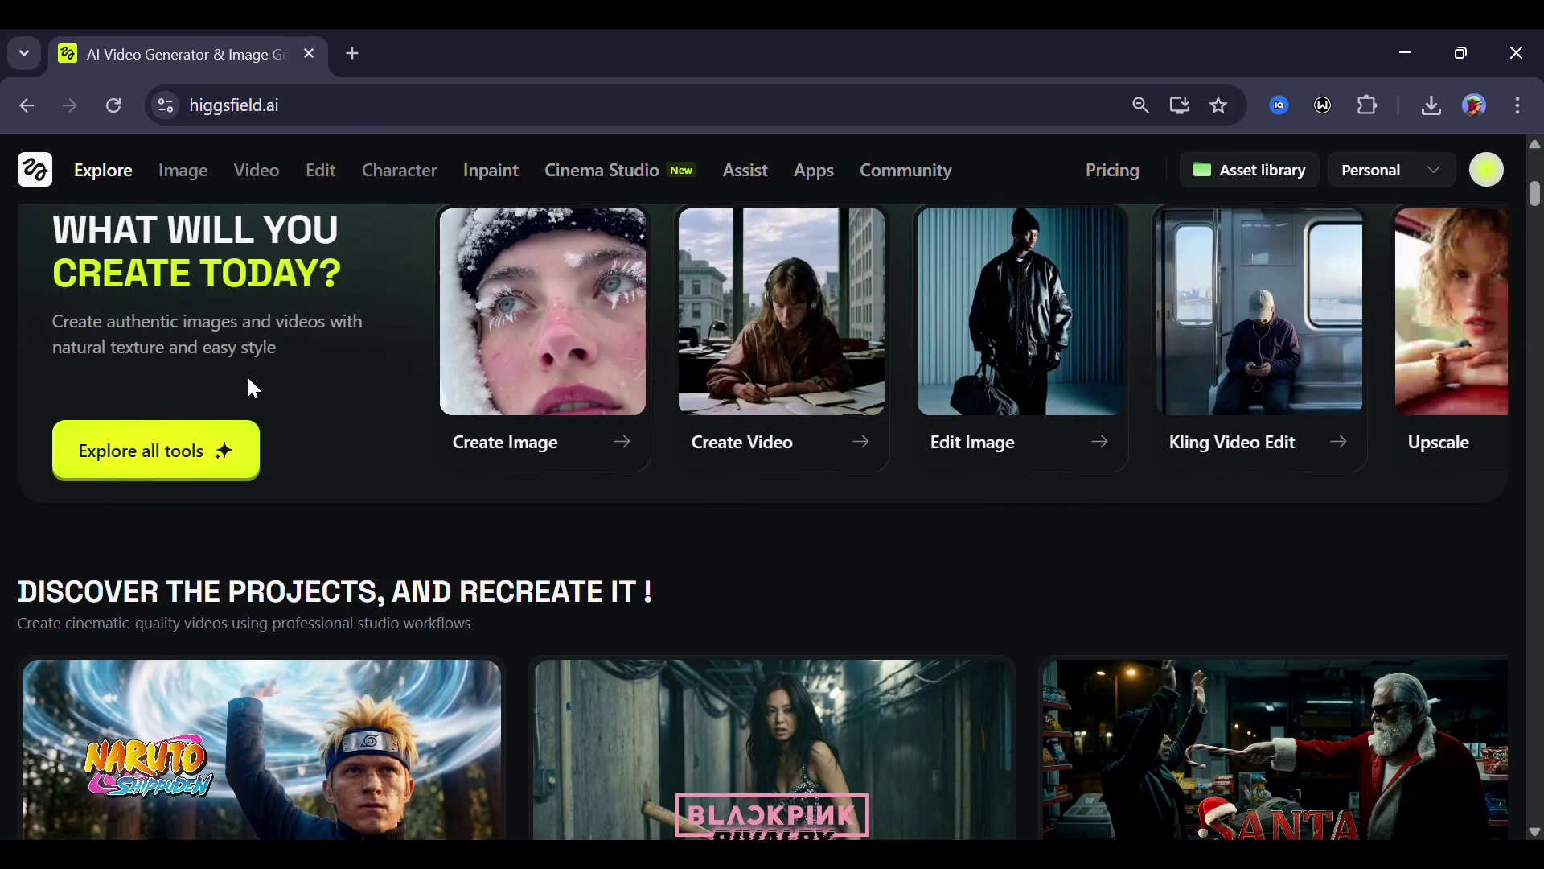
pyautogui.scroll(5, 248, 387)
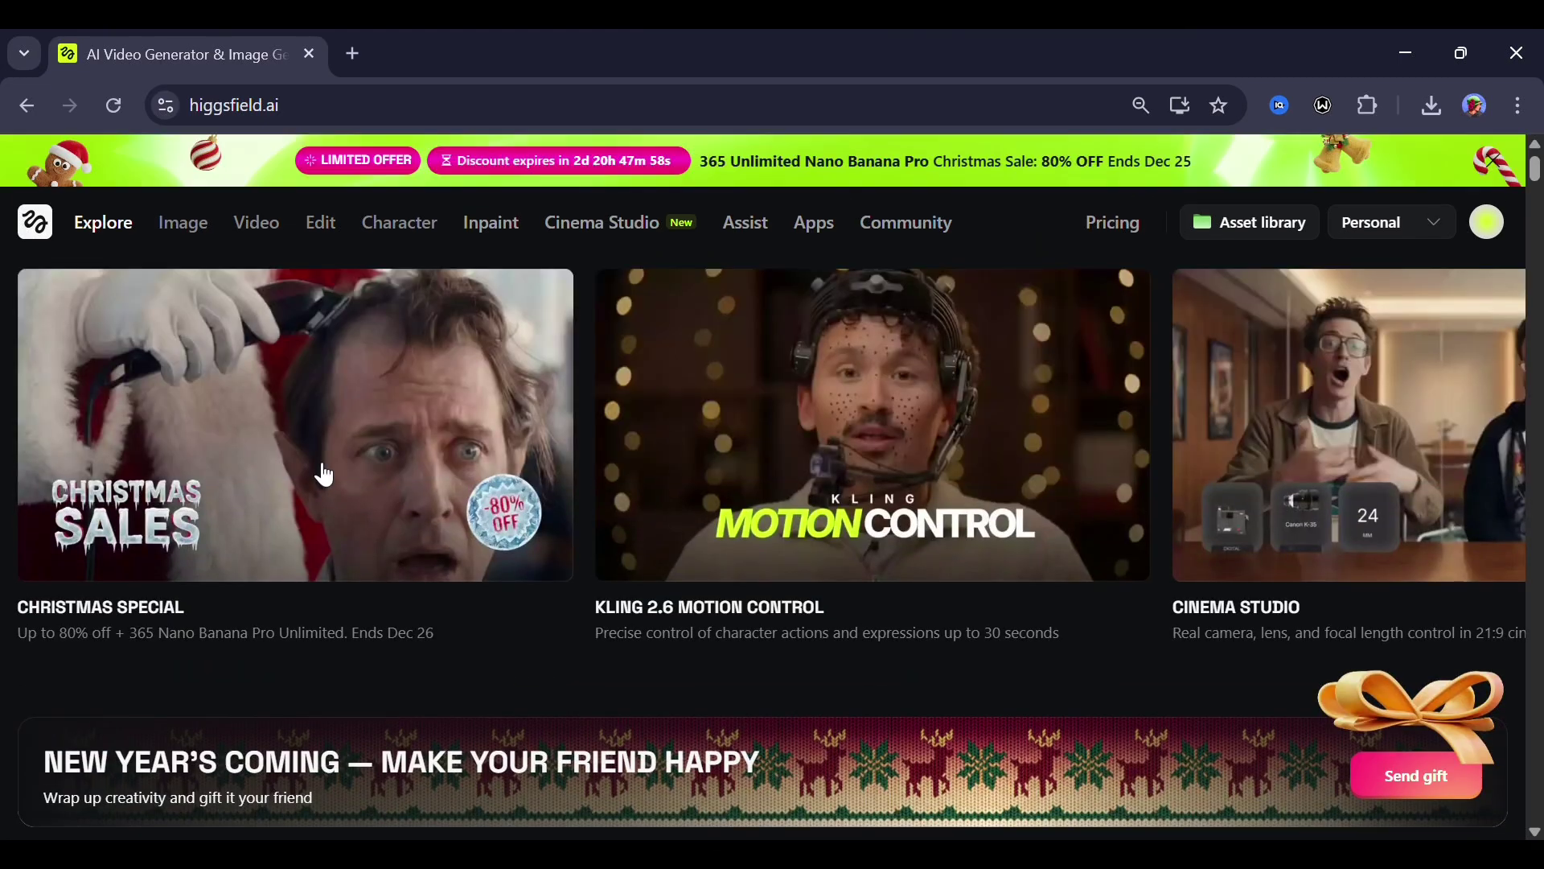
pyautogui.hscroll(15, 434, 466)
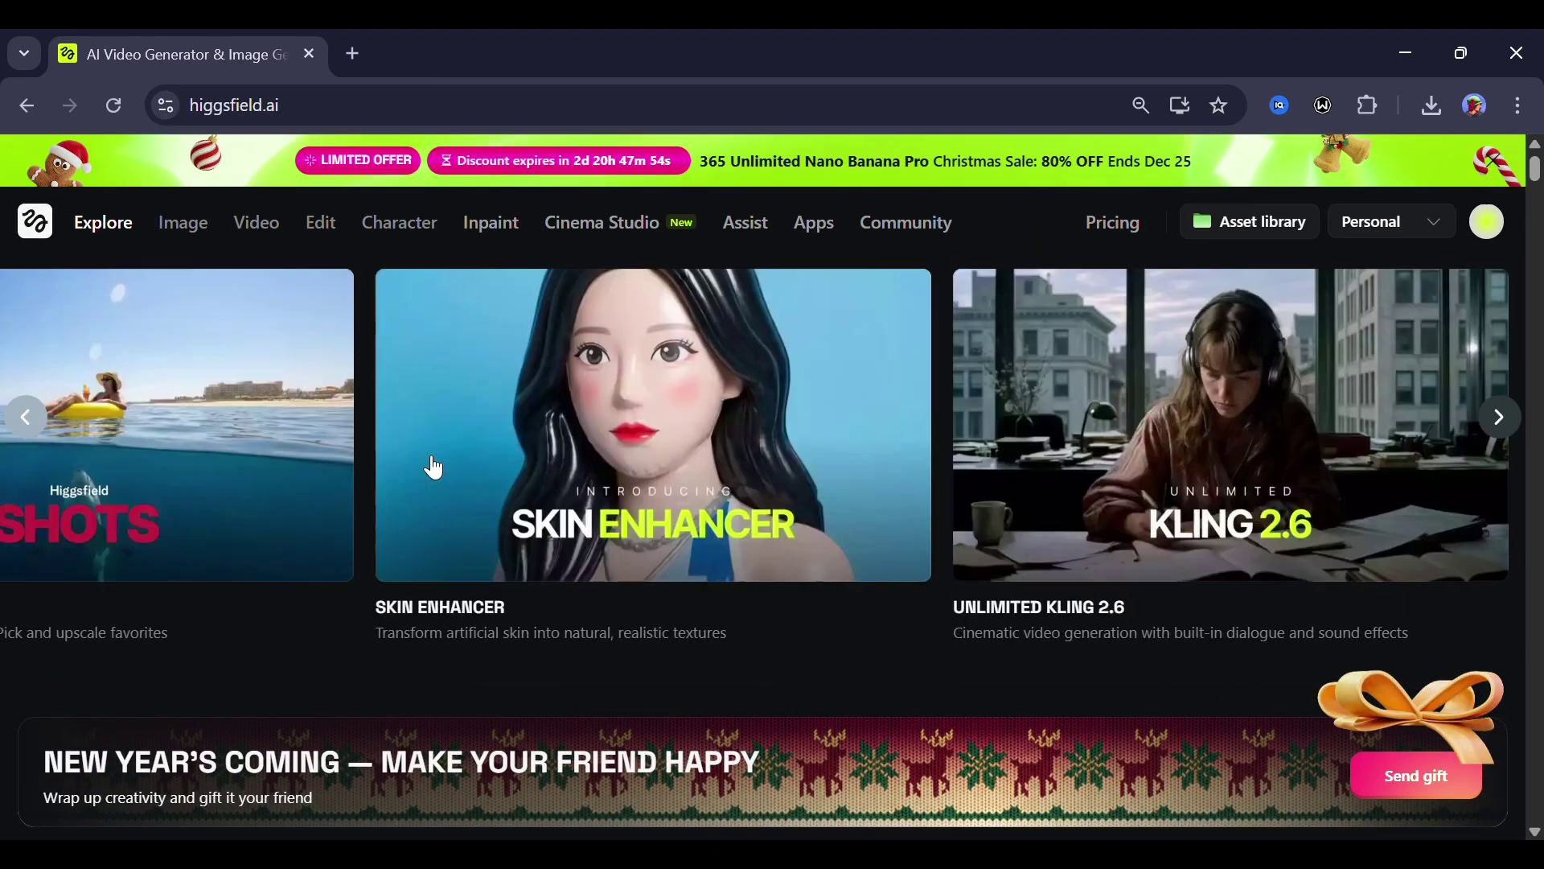